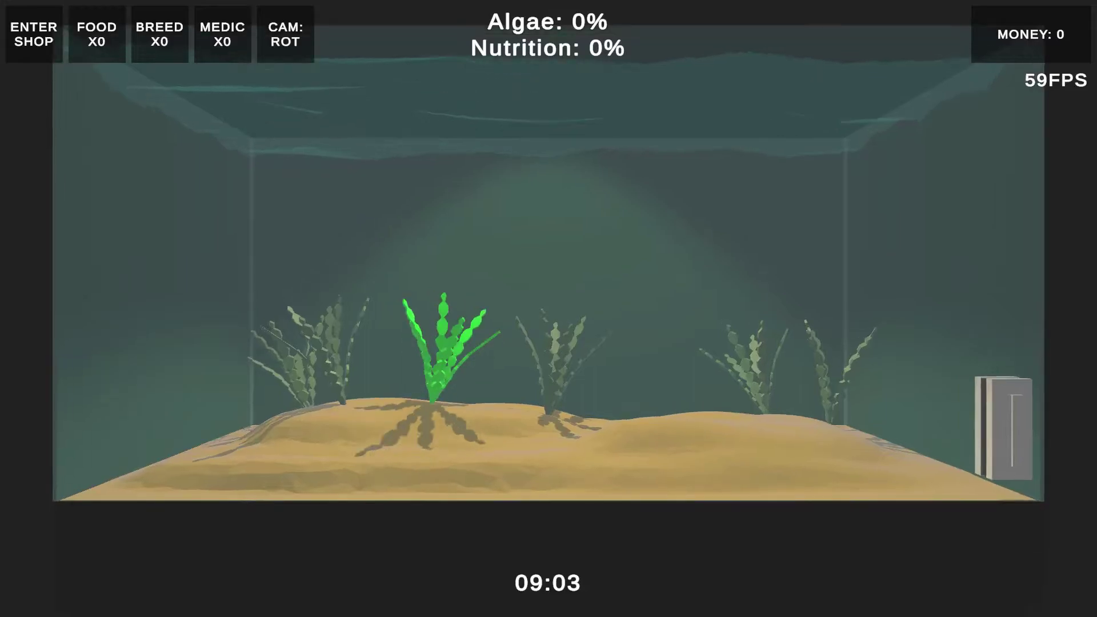
Examine the aquarium scene from several camera angles and briefly view the shop.
{"action": "left_click", "coordinate": [432, 331]}
{"action": "left_click", "coordinate": [461, 334]}
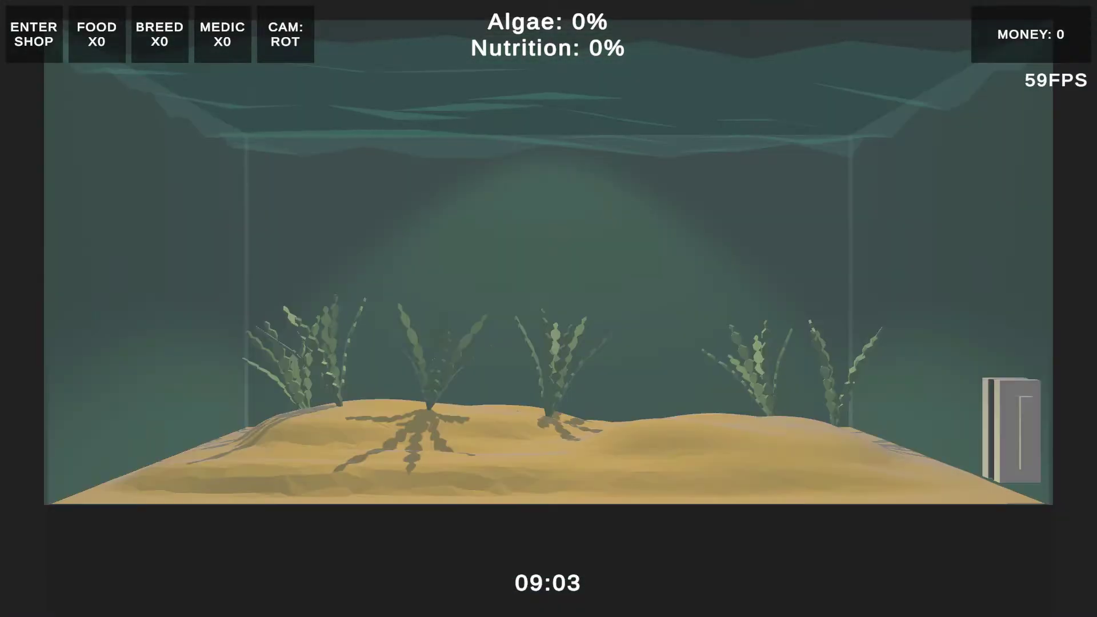
{"action": "key", "text": "d"}
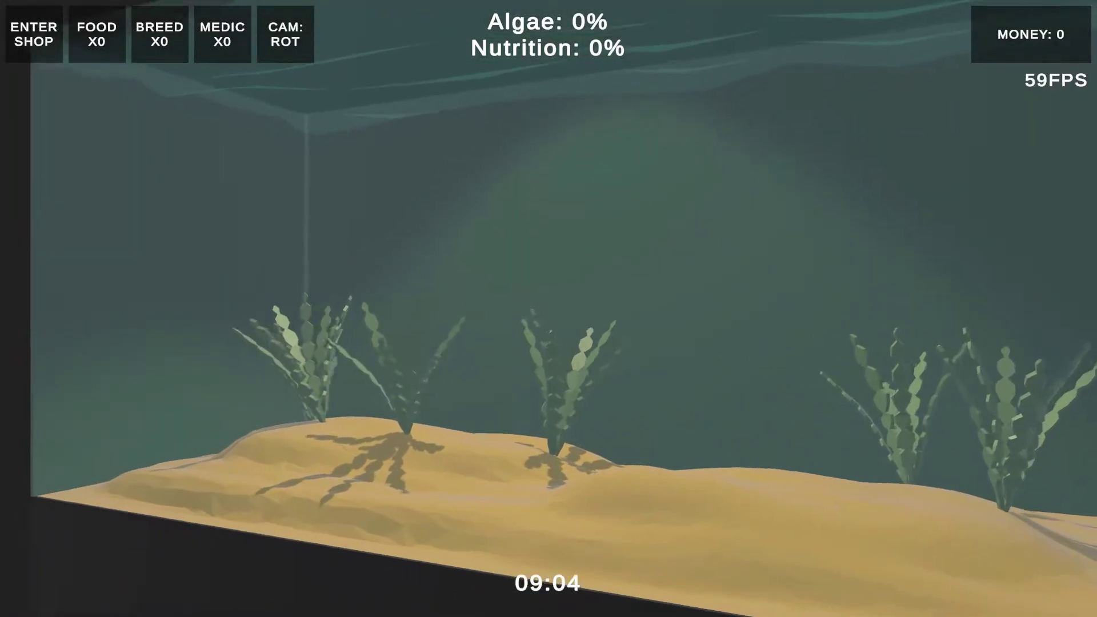
{"action": "key", "text": "e"}
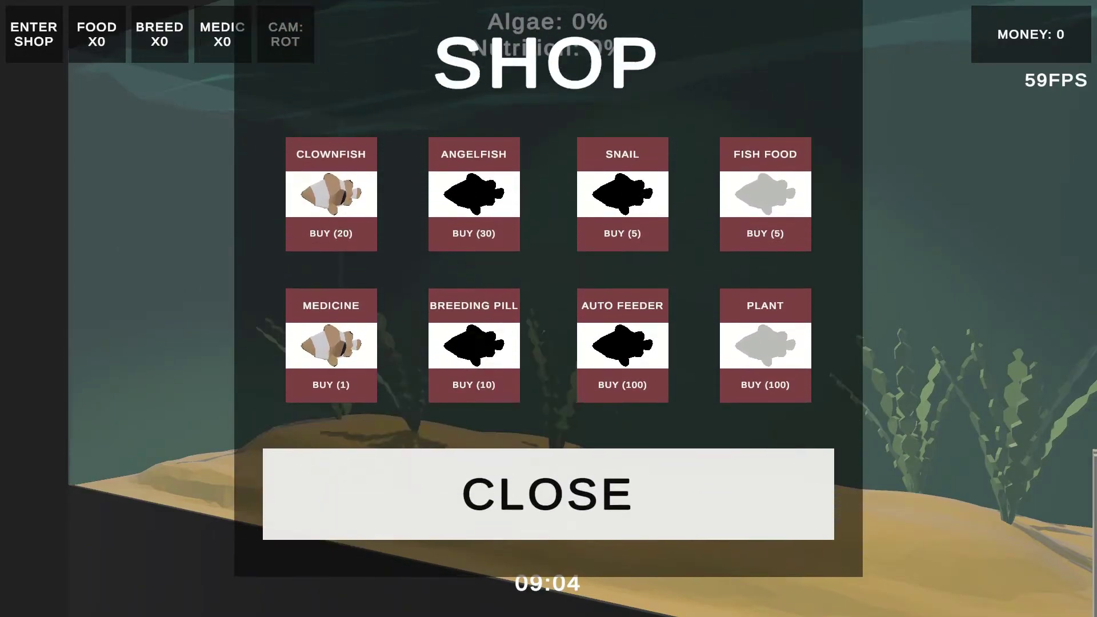
{"action": "key", "text": "e"}
{"action": "key", "text": "d"}
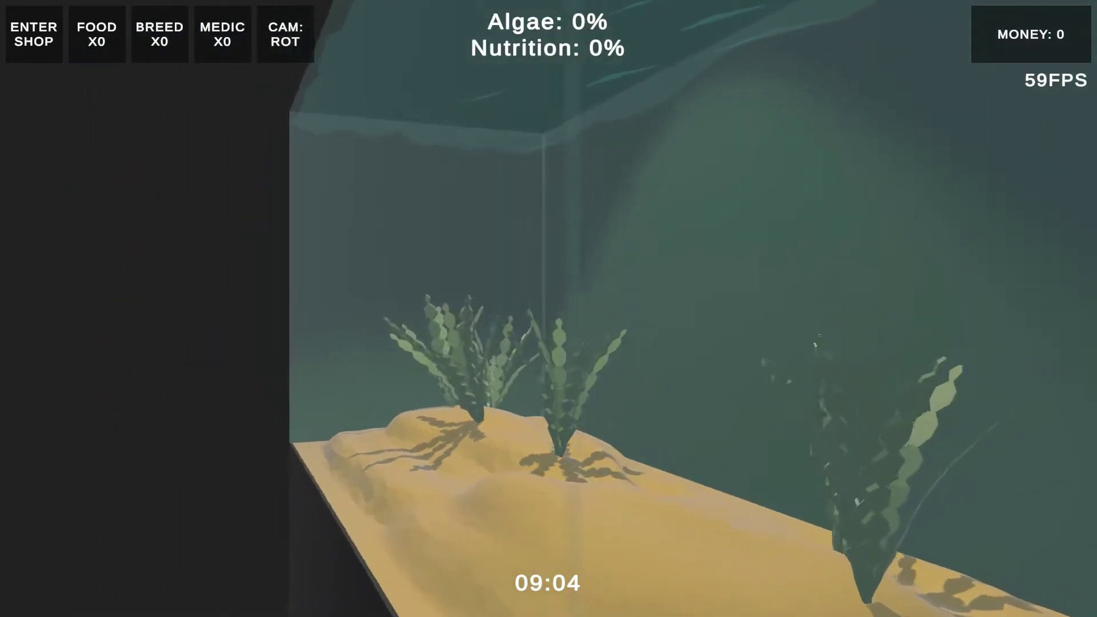
{"action": "key", "text": "a"}
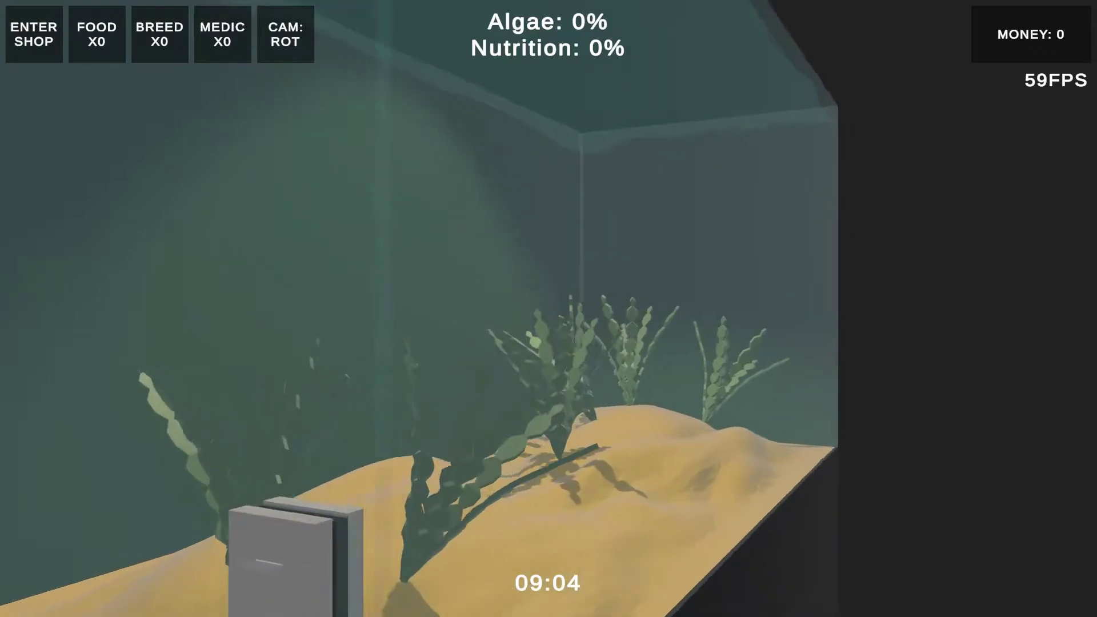
{"action": "key", "text": "a"}
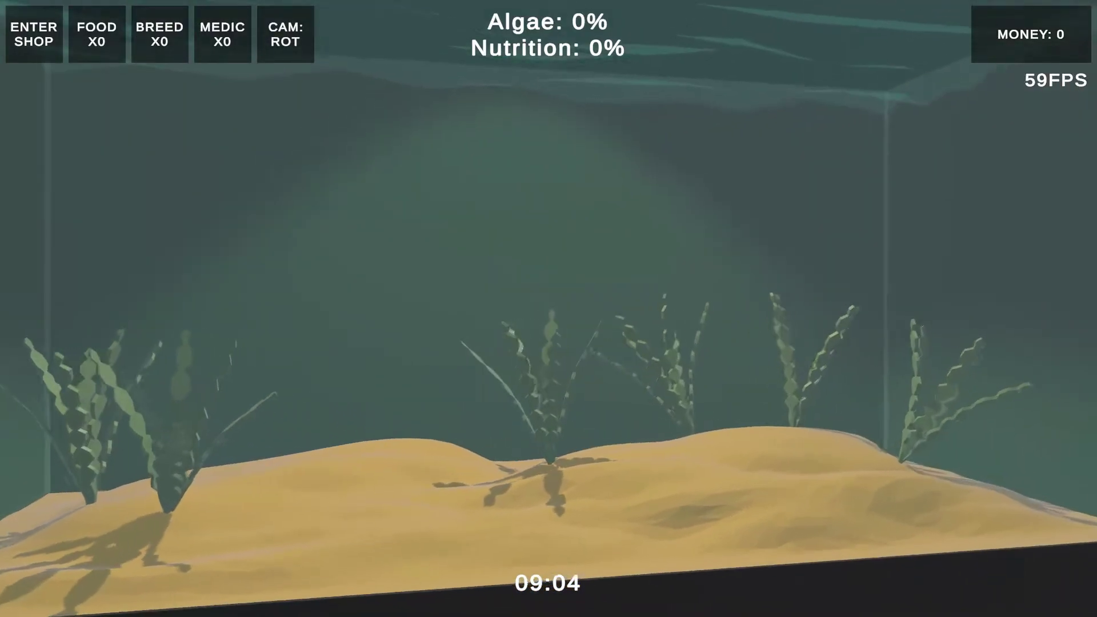
{"action": "key", "text": "w"}
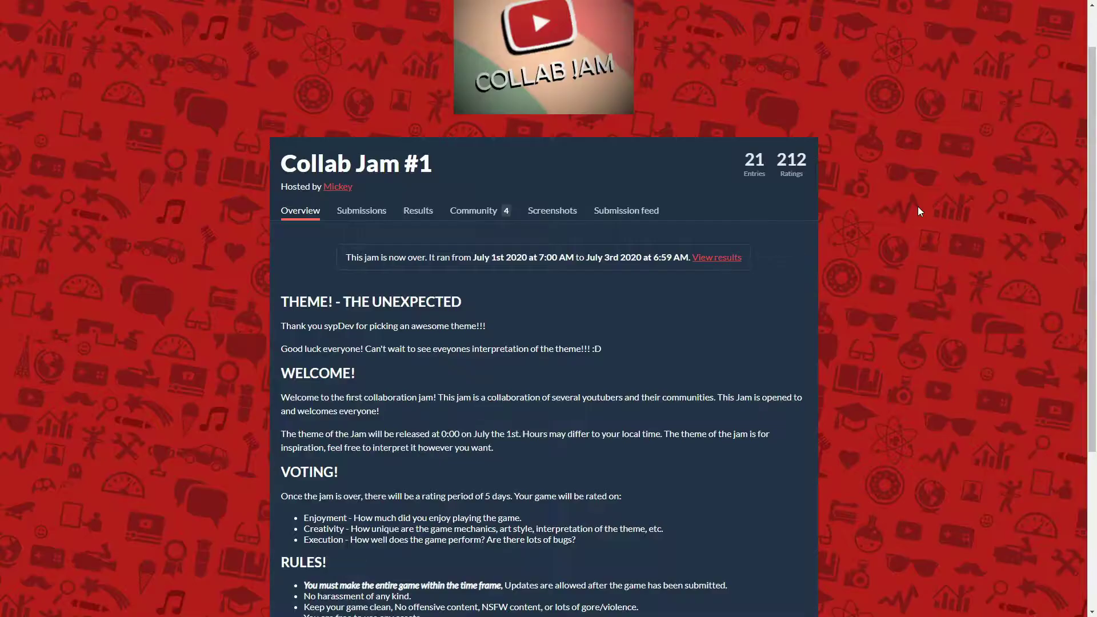
Review the Collab Jam #1 page on itch.io and browse the overall results ranking.
{"action": "scroll", "coordinate": [920, 212], "scroll_direction": "down", "scroll_amount": 2}
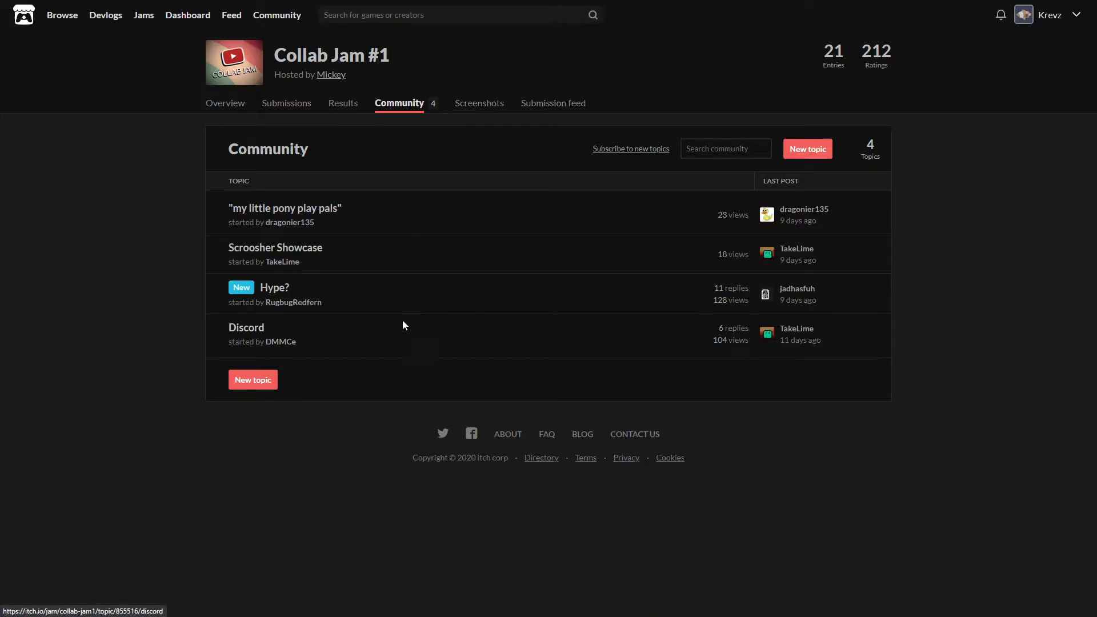
{"action": "left_click", "coordinate": [343, 105]}
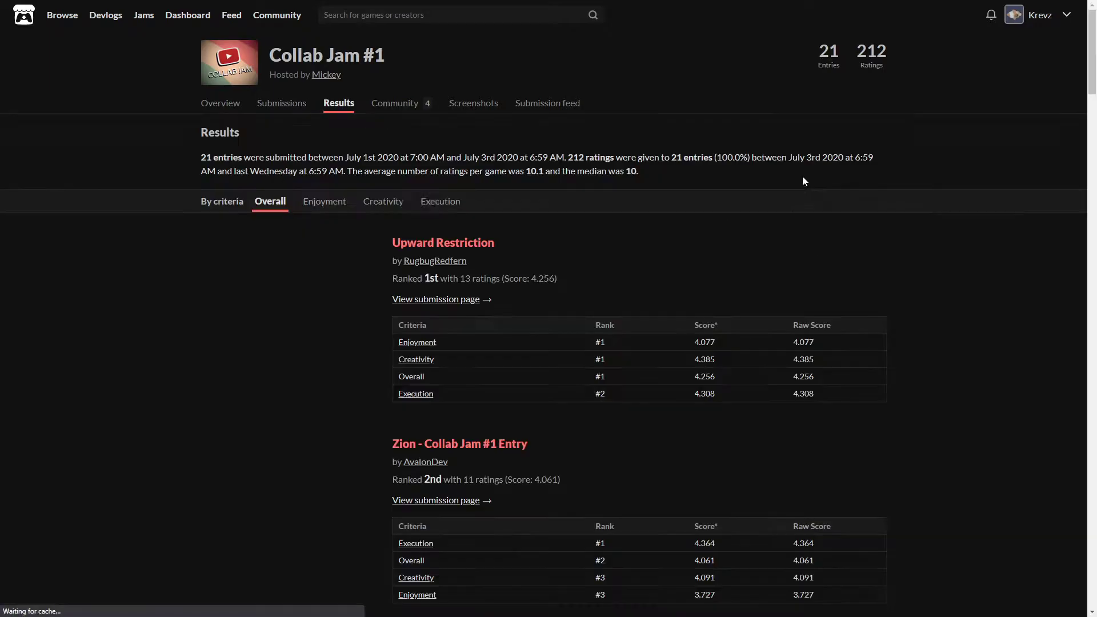
{"action": "scroll", "coordinate": [978, 214], "scroll_direction": "down", "scroll_amount": 4}
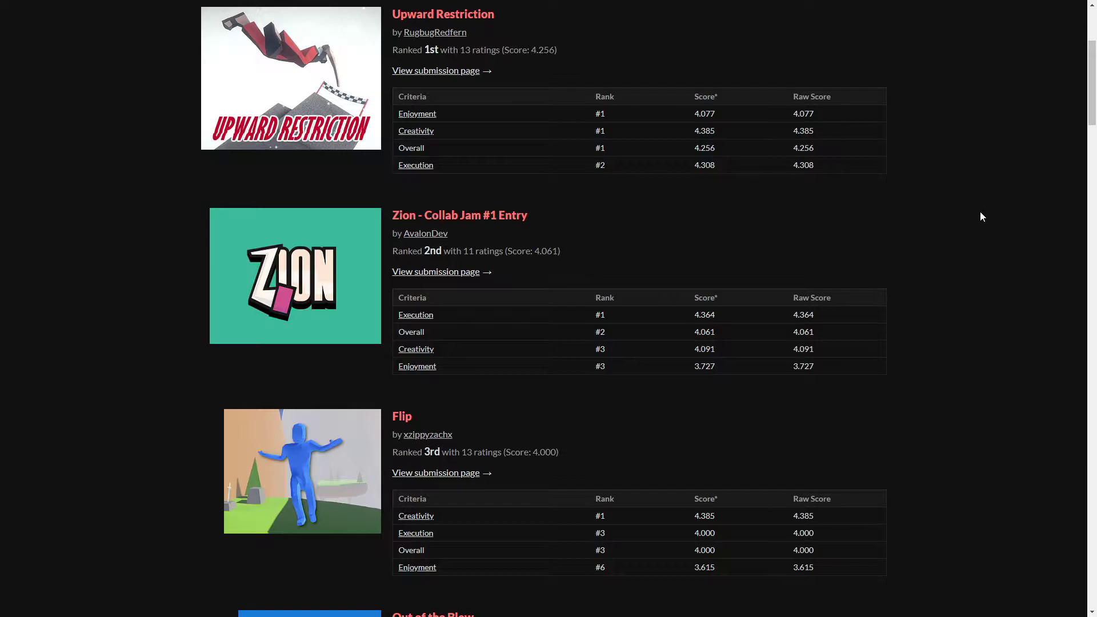
{"action": "scroll", "coordinate": [980, 212], "scroll_direction": "down", "scroll_amount": 4}
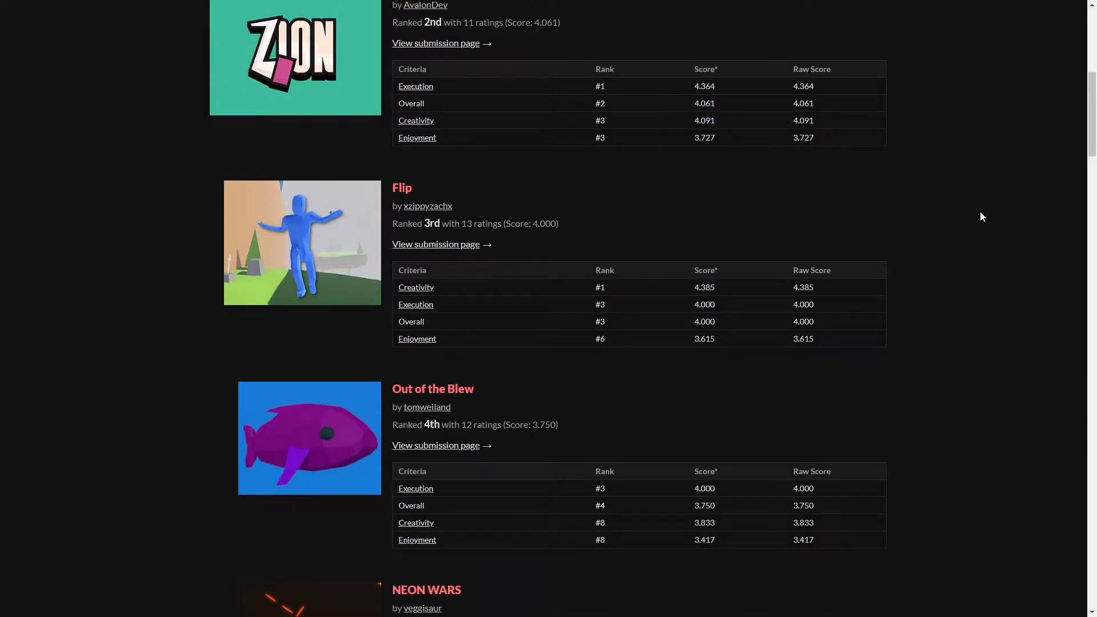
{"action": "scroll", "coordinate": [980, 212], "scroll_direction": "down", "scroll_amount": 1}
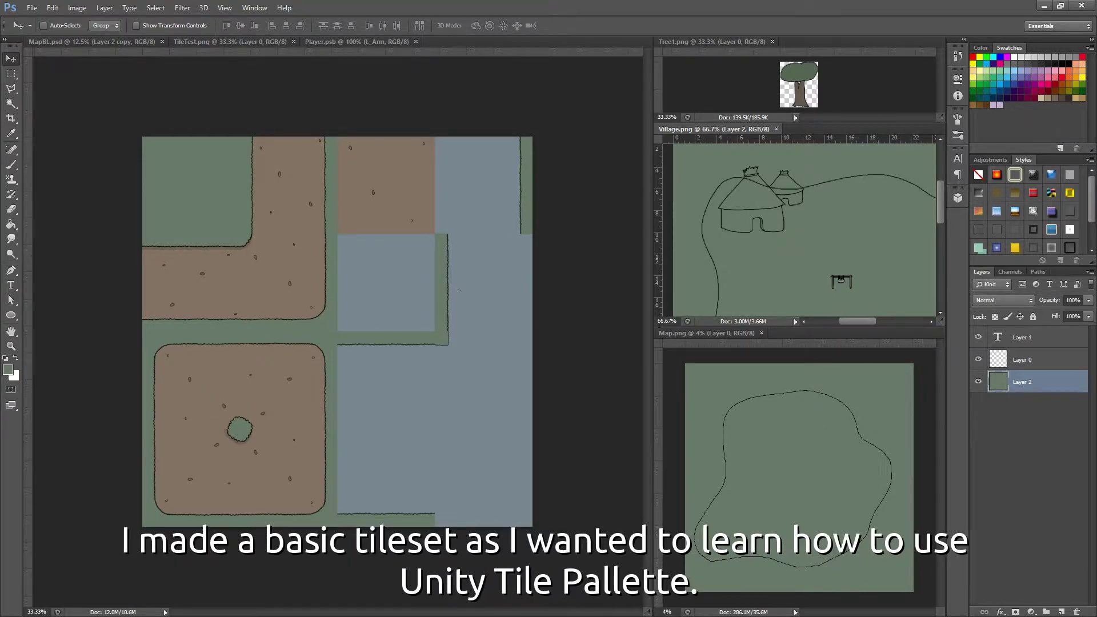
Examine the Player.psb figure in Photoshop at 400% zoom, toggling the Body layer's visibility off and back on.
{"action": "left_click", "coordinate": [331, 42]}
{"action": "scroll", "coordinate": [418, 327], "scroll_direction": "up", "scroll_amount": 2, "text": "alt"}
{"action": "key", "text": "ctrl+plus"}
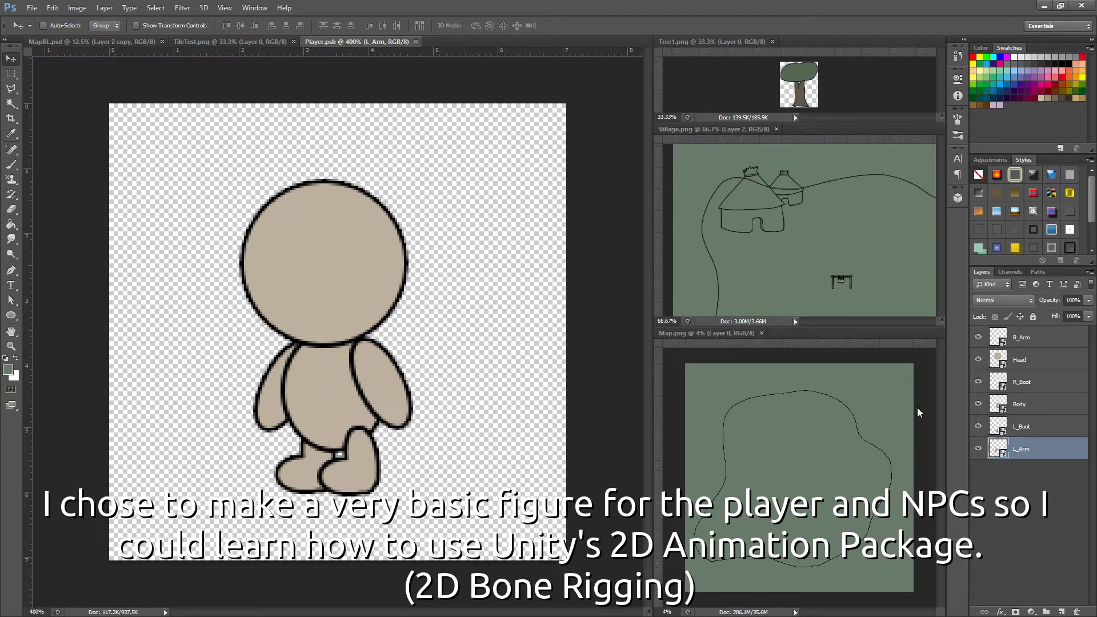
{"action": "left_click", "coordinate": [978, 404]}
{"action": "left_click", "coordinate": [979, 405]}
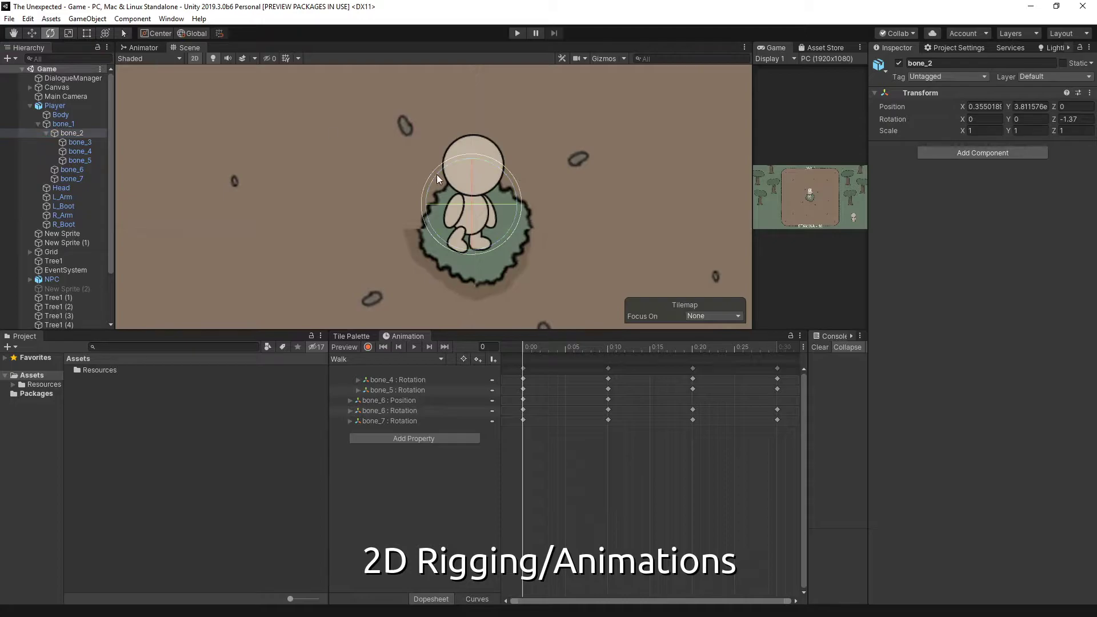
In Unity, try rotating the player's bones in the scene, and undo the pose changes.
{"action": "mouse_move", "coordinate": [437, 174]}
{"action": "left_mouse_down"}
{"action": "mouse_move", "coordinate": [446, 168]}
{"action": "mouse_move", "coordinate": [423, 187]}
{"action": "mouse_move", "coordinate": [448, 178]}
{"action": "left_mouse_up"}
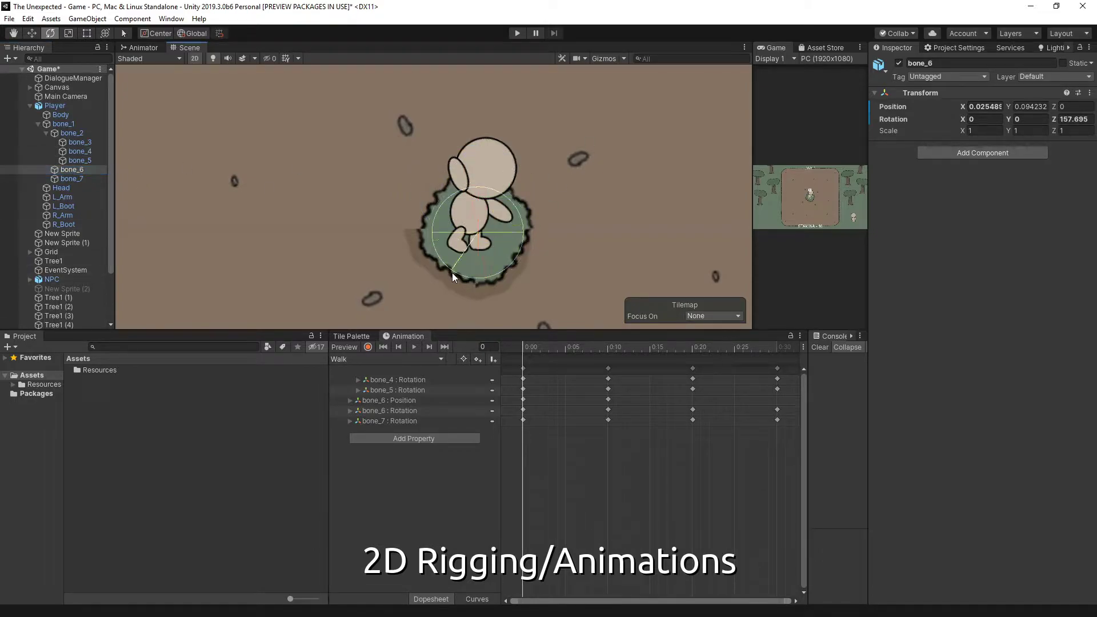
{"action": "key", "text": "ctrl+z"}
{"action": "key", "text": "ctrl+z"}
{"action": "key", "text": "ctrl+z"}
{"action": "key", "text": "ctrl+z"}
{"action": "key", "text": "ctrl+z"}
{"action": "key", "text": "ctrl+z"}
{"action": "key", "text": "ctrl+z"}
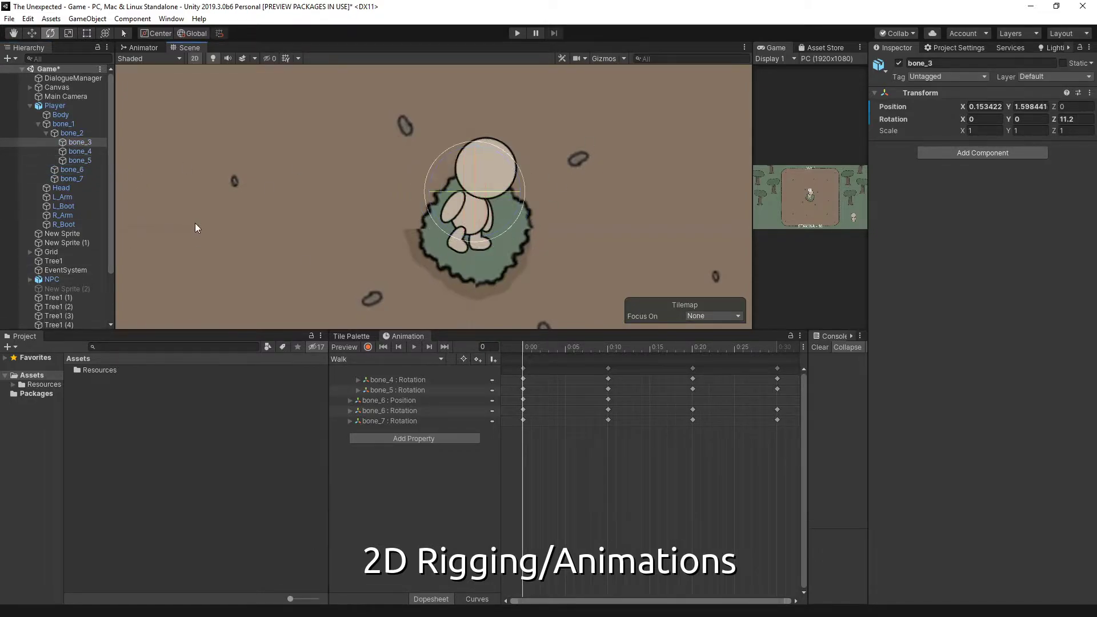
Play a preview of the player's Walk animation.
{"action": "left_click", "coordinate": [413, 347]}
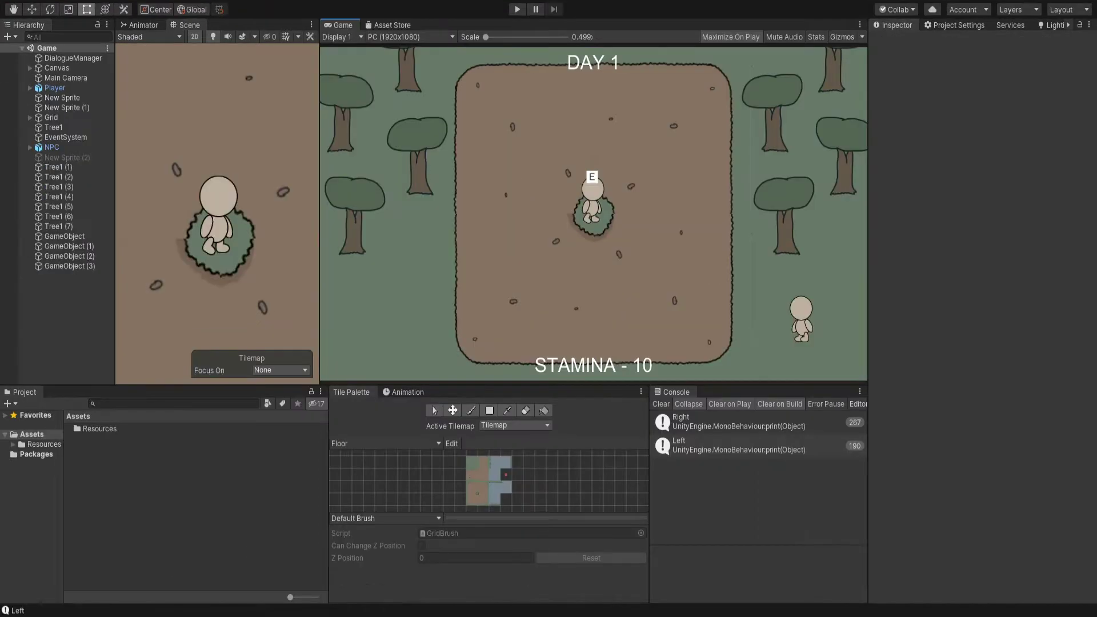
Run the game in play mode and test walking the player in all directions around the clearing.
{"action": "left_click", "coordinate": [521, 11]}
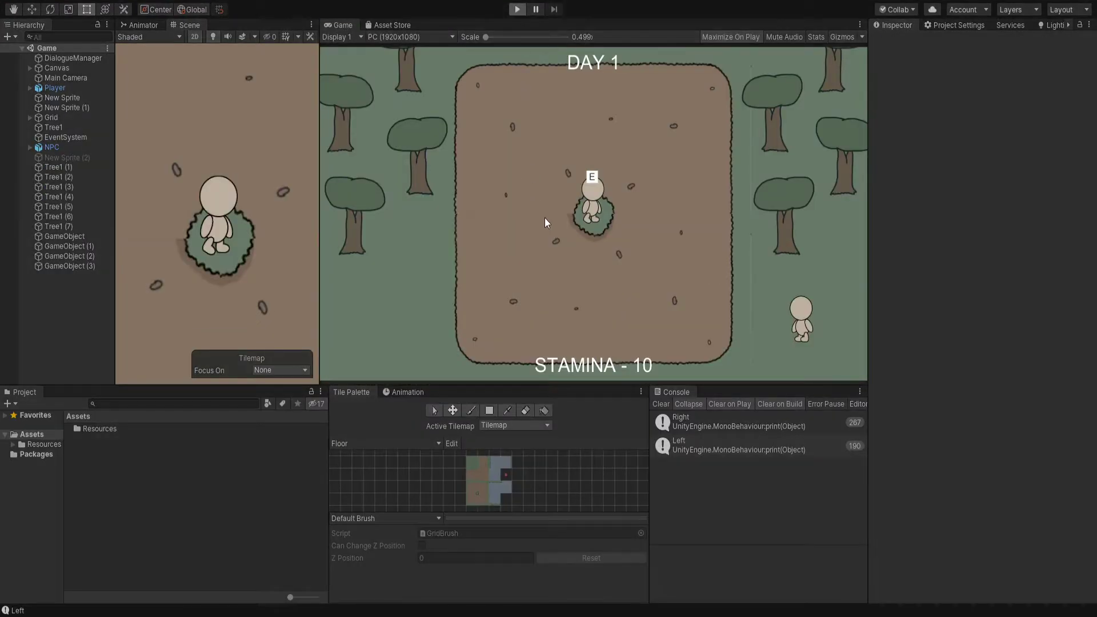
{"action": "key", "text": "d"}
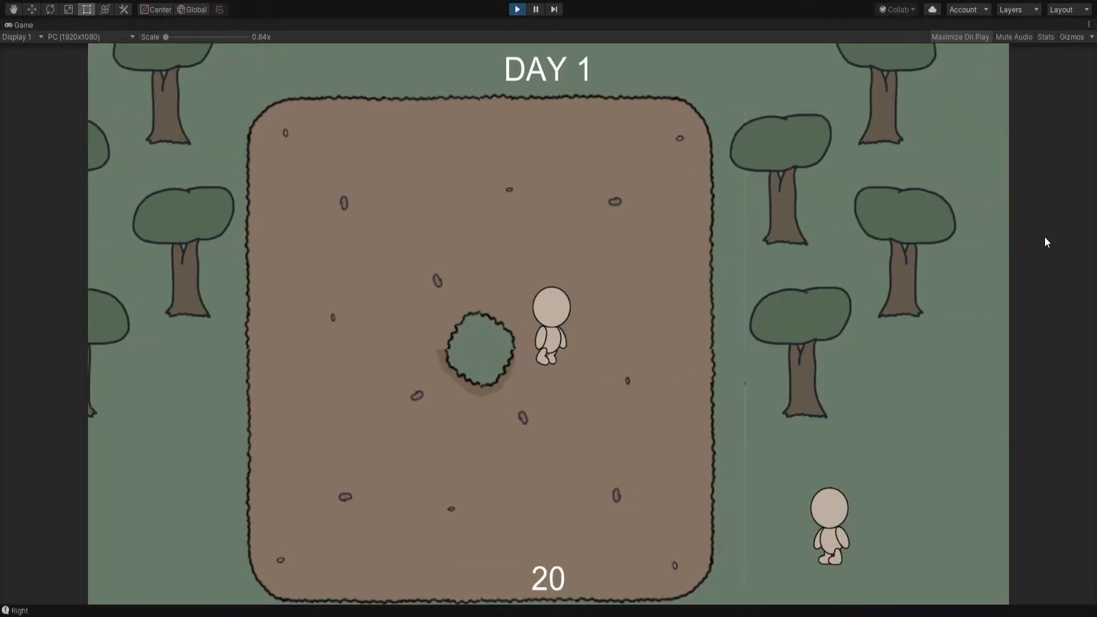
{"action": "key", "text": "a"}
{"action": "key", "text": "w"}
{"action": "key", "text": "s"}
{"action": "key", "text": "Down"}
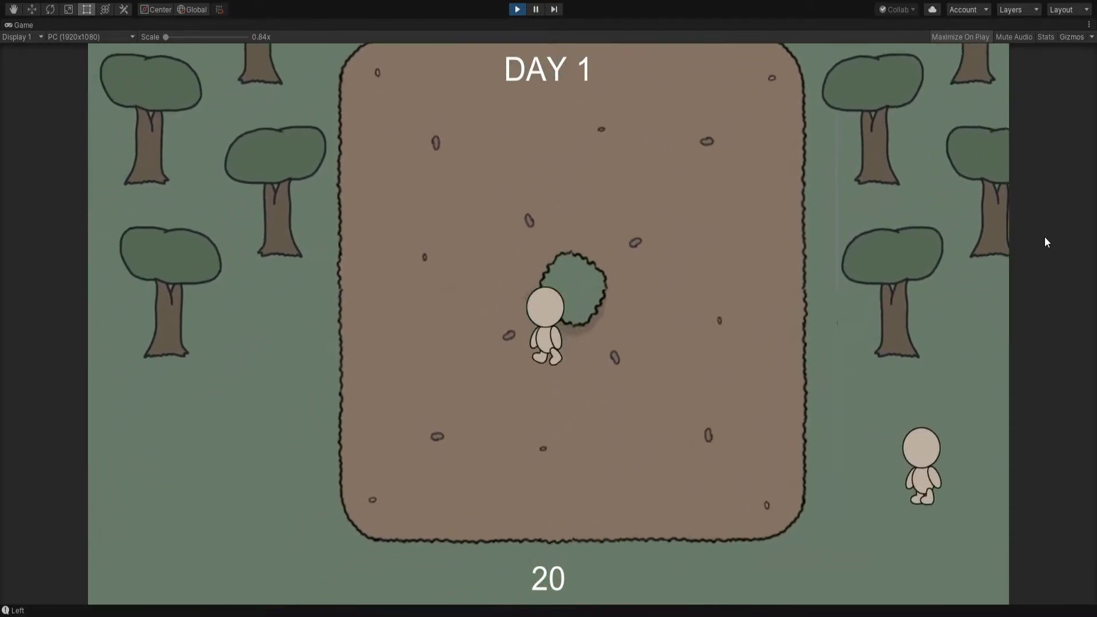
Walk the player to the NPC, talk to it and continue through its dialogue.
{"action": "key", "text": "Right"}
{"action": "key", "text": "e"}
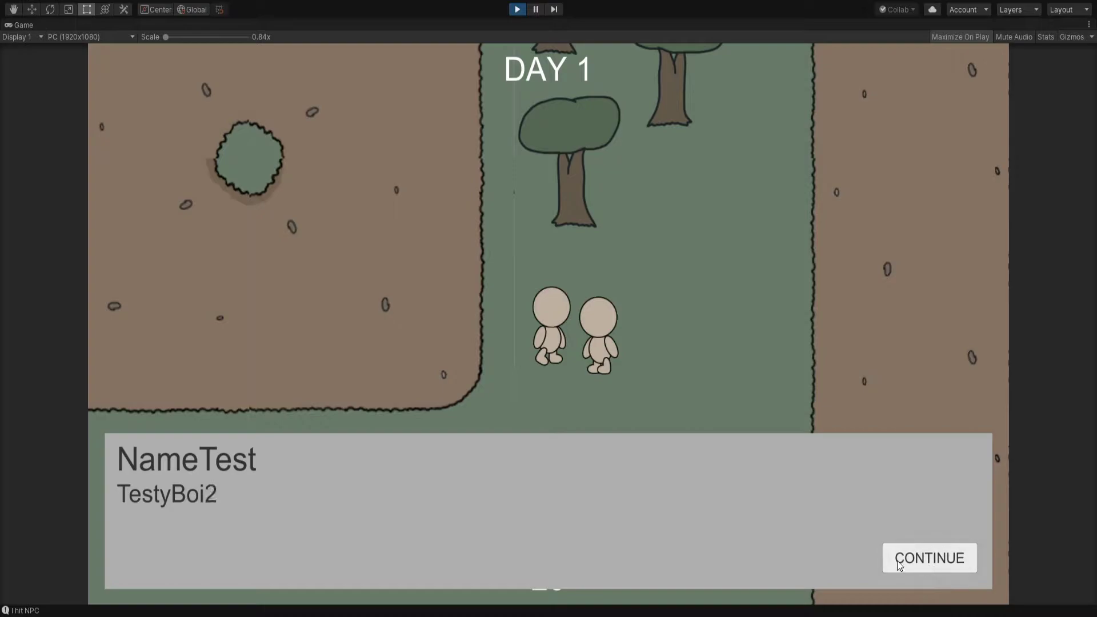
{"action": "left_click", "coordinate": [926, 559]}
Walk the player along the island's shoreline and back to the trees beside the central clearing.
{"action": "key", "text": "Up"}
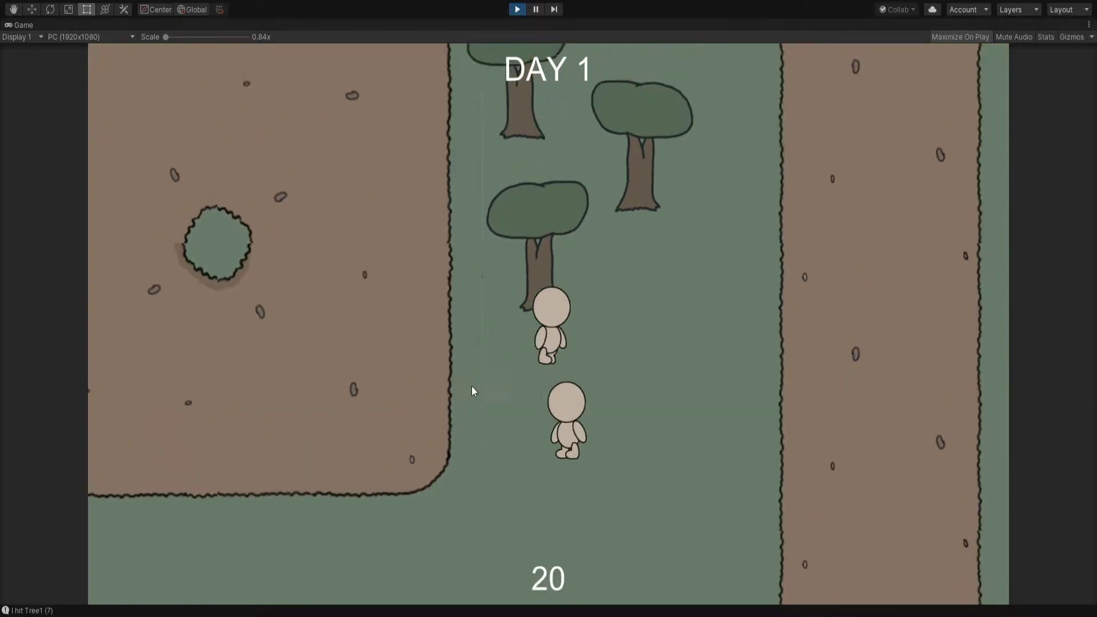
{"action": "key", "text": "Right"}
{"action": "key", "text": "Right"}
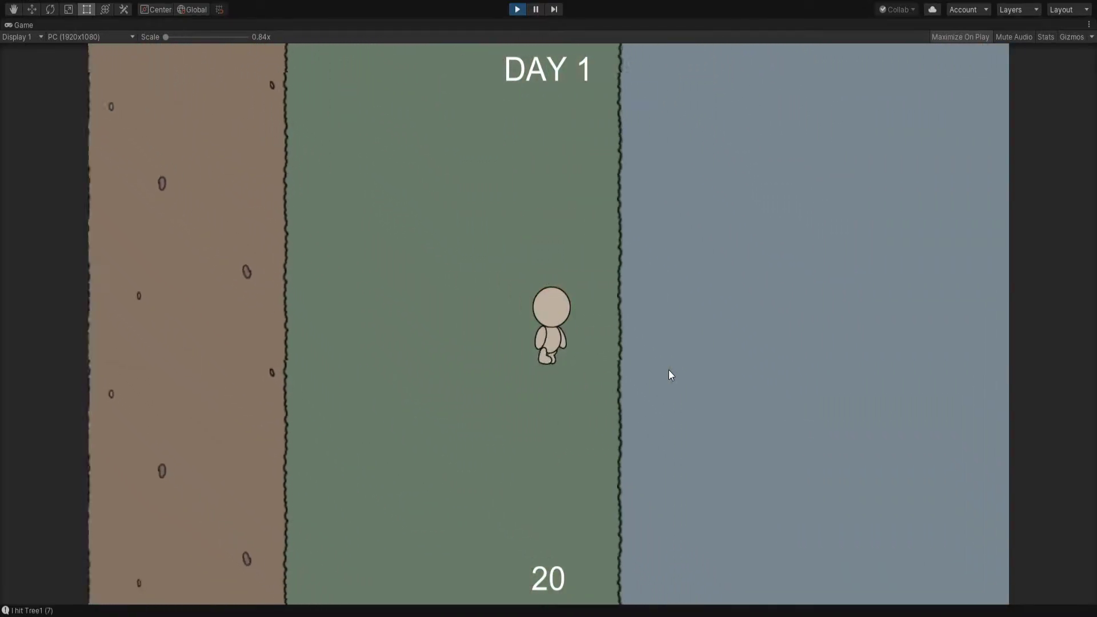
{"action": "key", "text": "Down"}
{"action": "key", "text": "Left"}
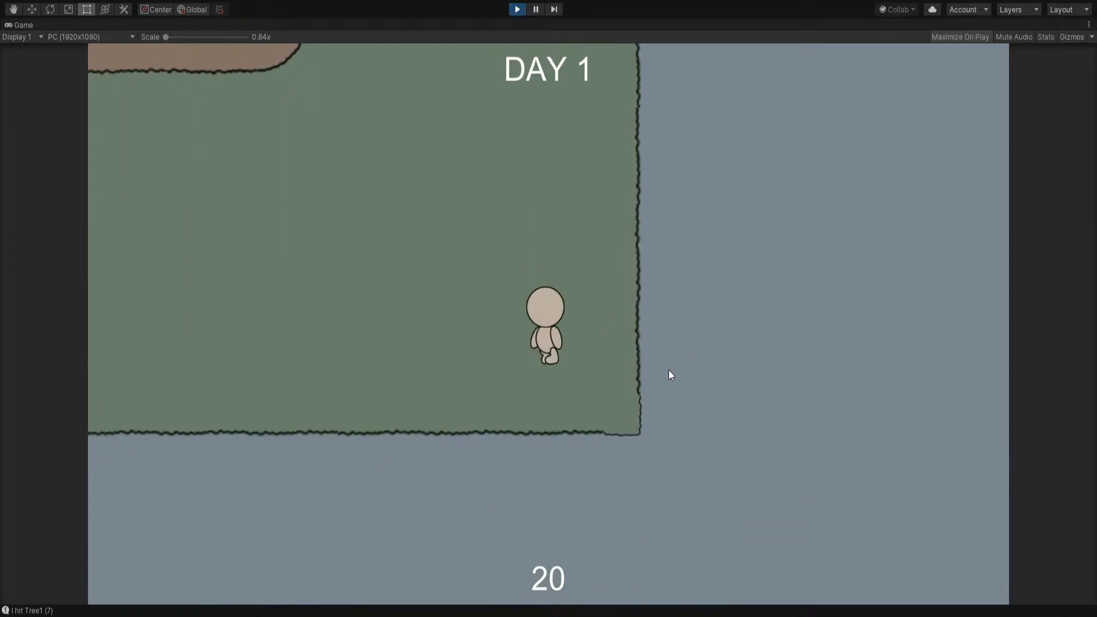
{"action": "key", "text": "Left"}
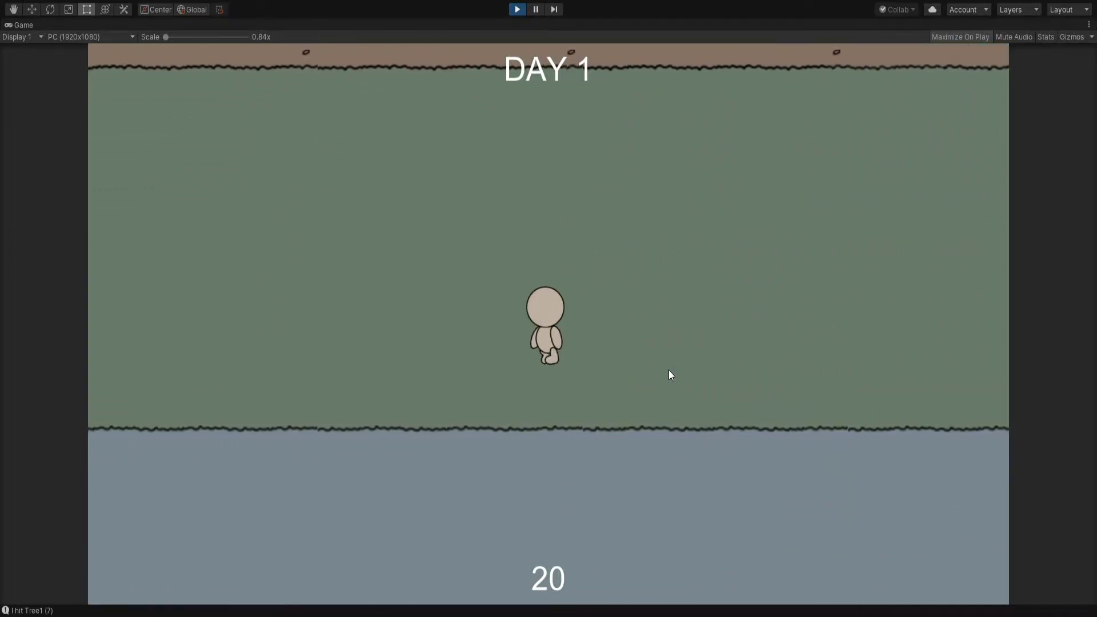
{"action": "key", "text": "Left"}
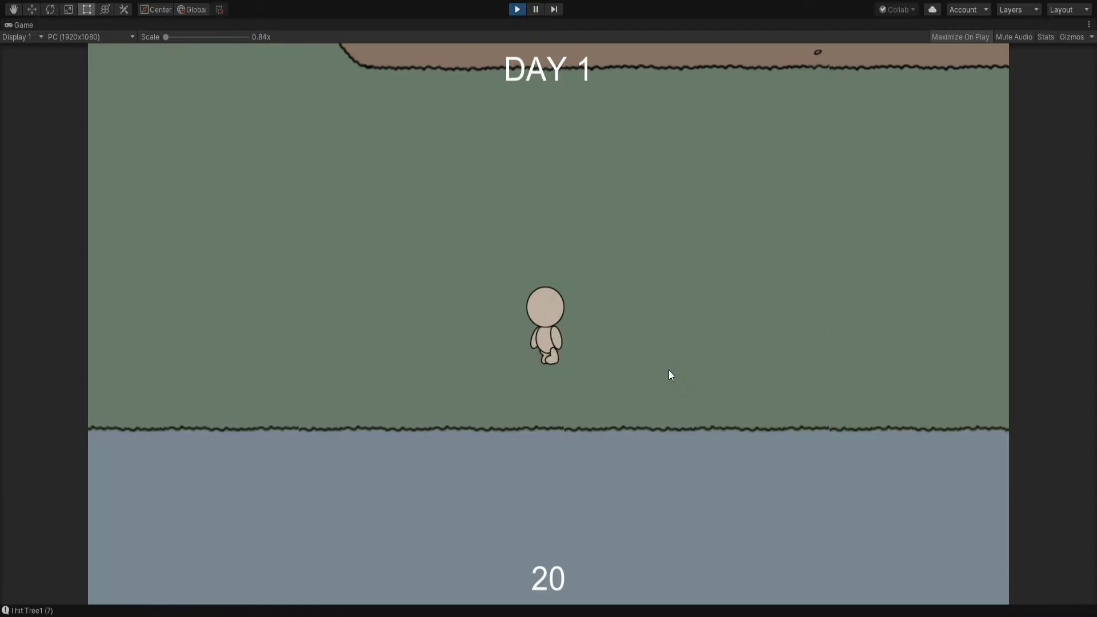
{"action": "key", "text": "Up"}
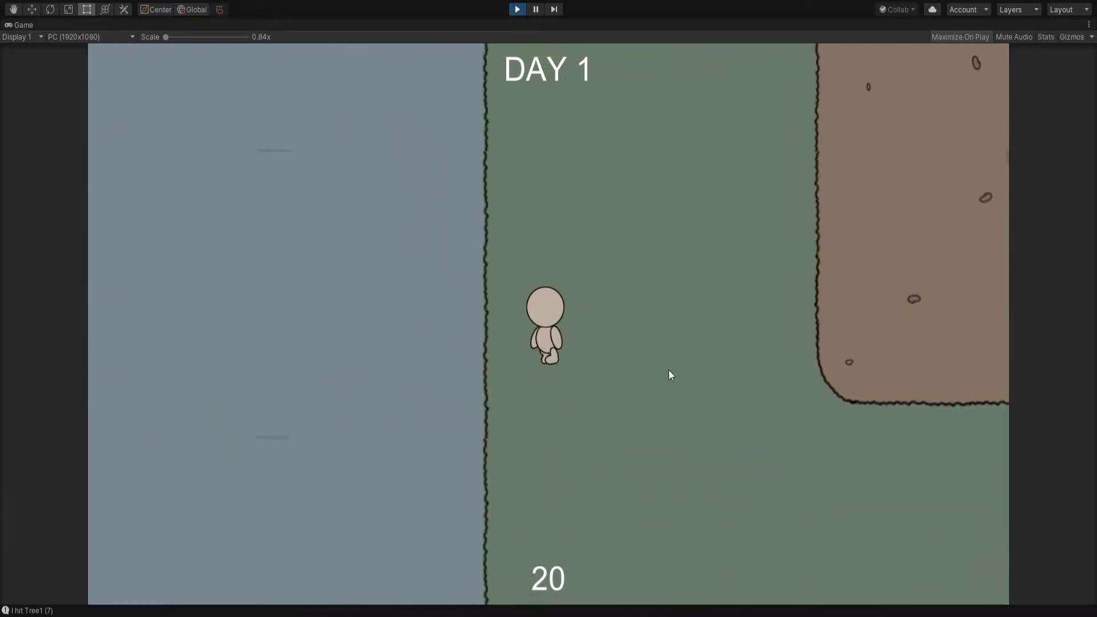
{"action": "key", "text": "Up"}
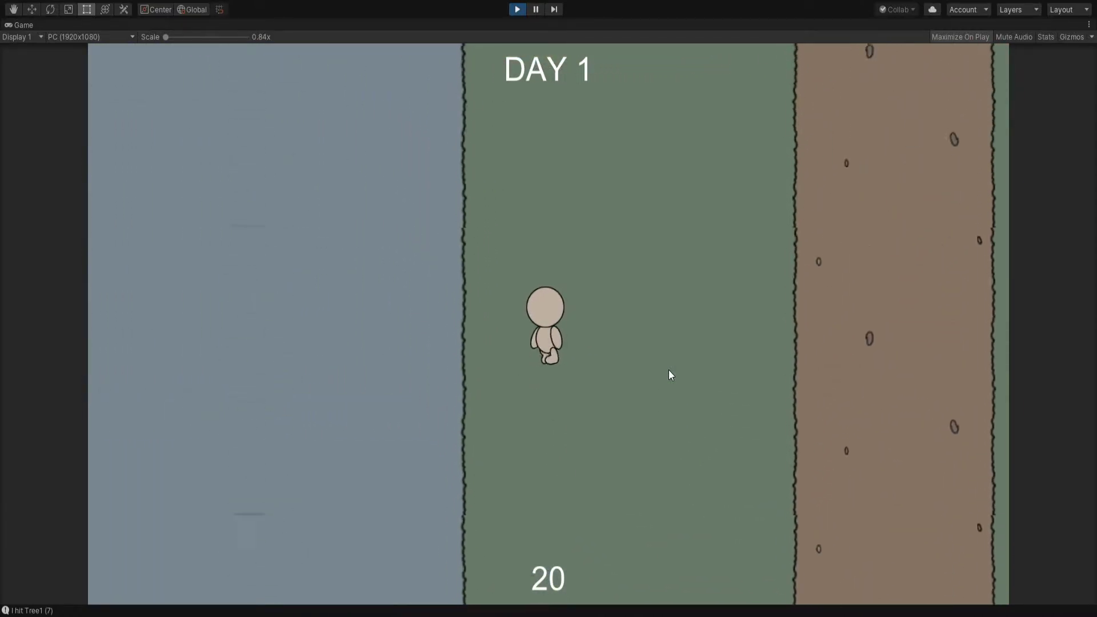
{"action": "key", "text": "Right"}
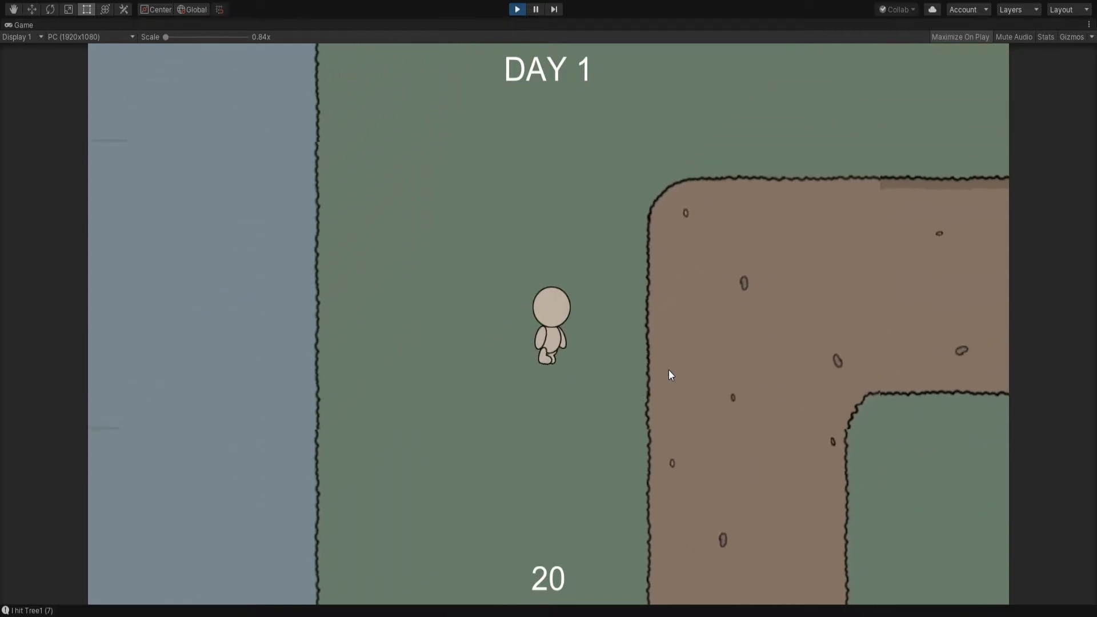
{"action": "key", "text": "Down"}
{"action": "key", "text": "Right"}
{"action": "key", "text": "Down"}
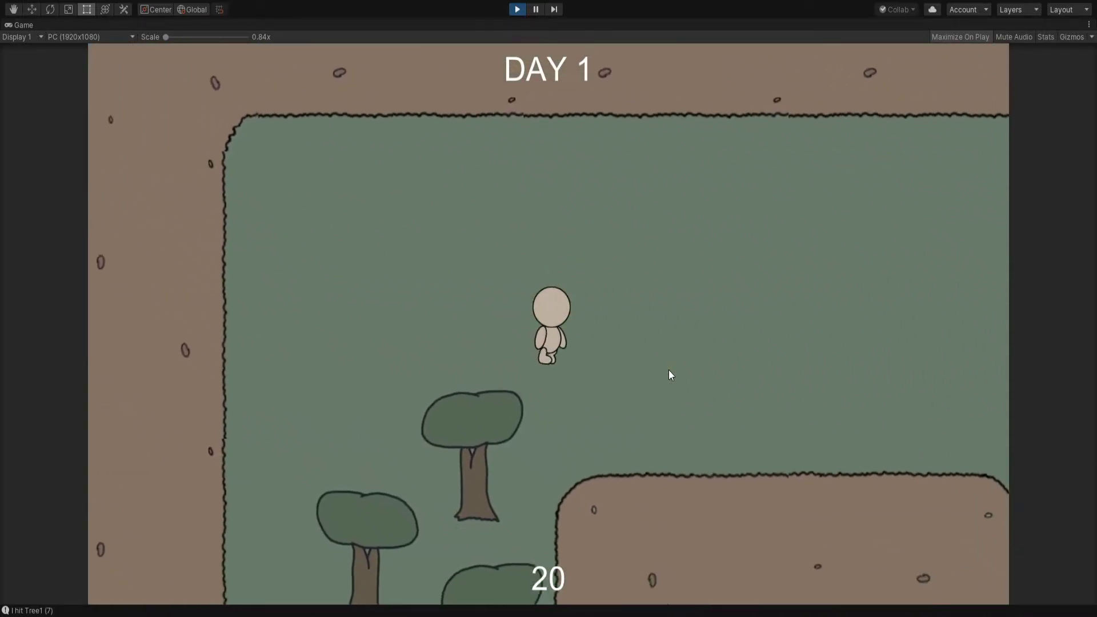
Test the interaction on the trees west of the clearing by cutting down all four.
{"action": "key", "text": "e"}
{"action": "key", "text": "d"}
{"action": "key", "text": "s"}
{"action": "key", "text": "a"}
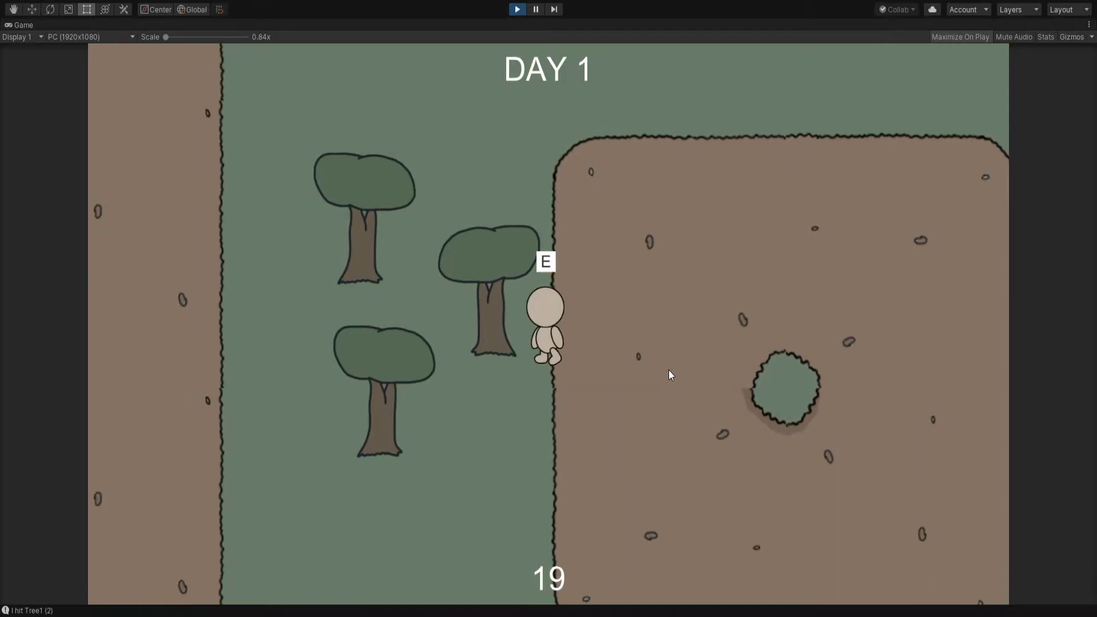
{"action": "key", "text": "e"}
{"action": "key", "text": "d"}
{"action": "key", "text": "s"}
{"action": "key", "text": "a"}
{"action": "key", "text": "e"}
{"action": "key", "text": "w"}
{"action": "key", "text": "e"}
Cross the clearing and cut down the four trees on its east side near the NPC.
{"action": "key", "text": "d"}
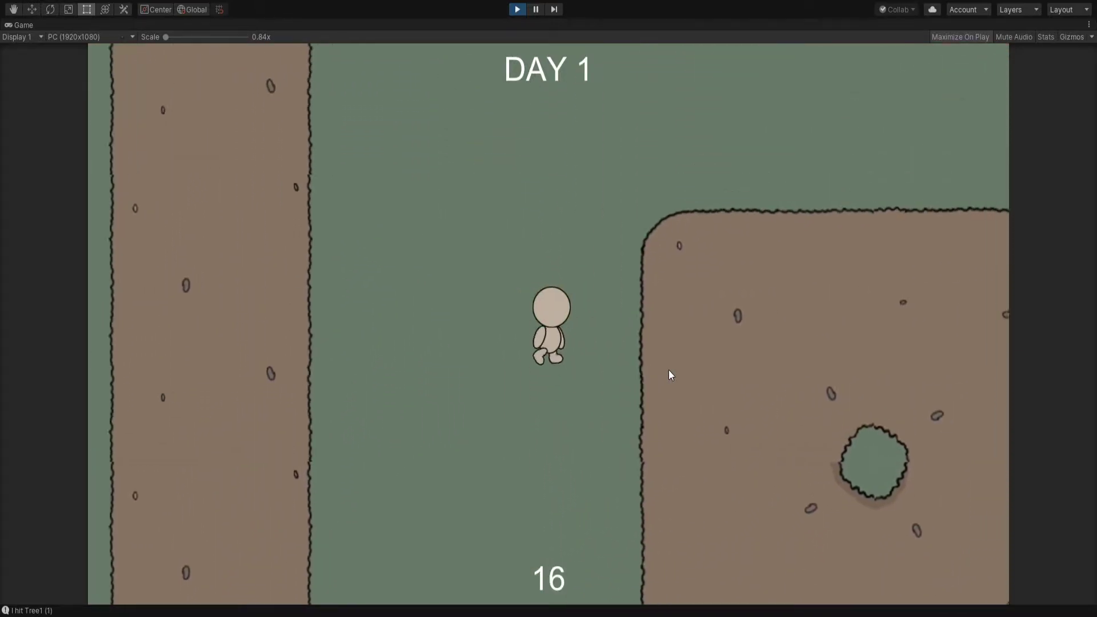
{"action": "key", "text": "s"}
{"action": "key", "text": "s"}
{"action": "key", "text": "e"}
{"action": "key", "text": "w"}
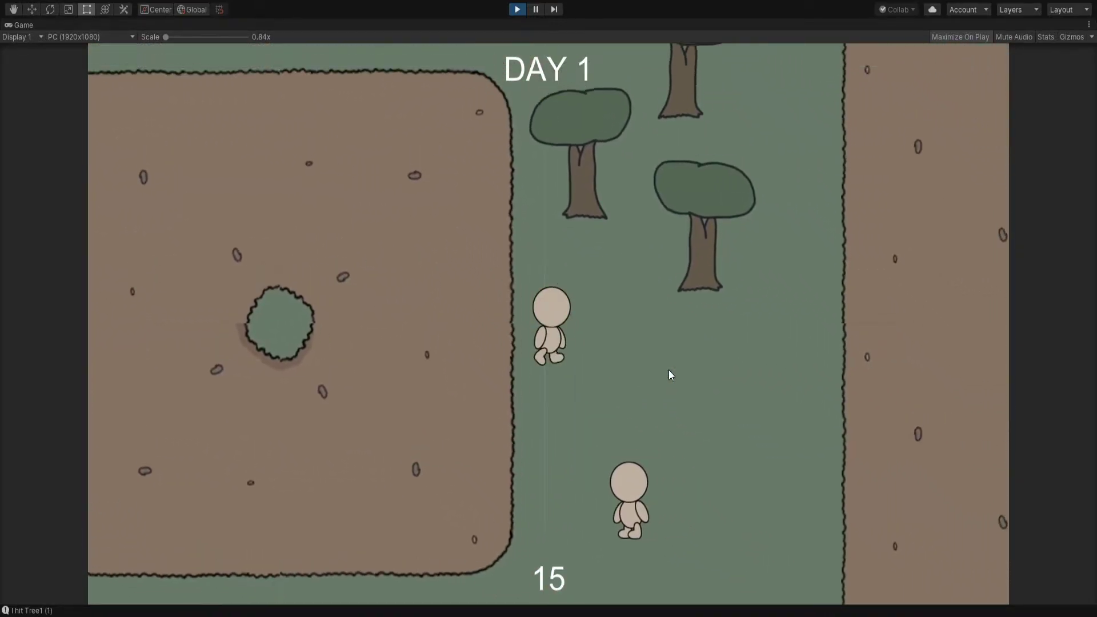
{"action": "key", "text": "d"}
{"action": "key", "text": "s"}
{"action": "key", "text": "Up"}
{"action": "key", "text": "Left"}
{"action": "key", "text": "e"}
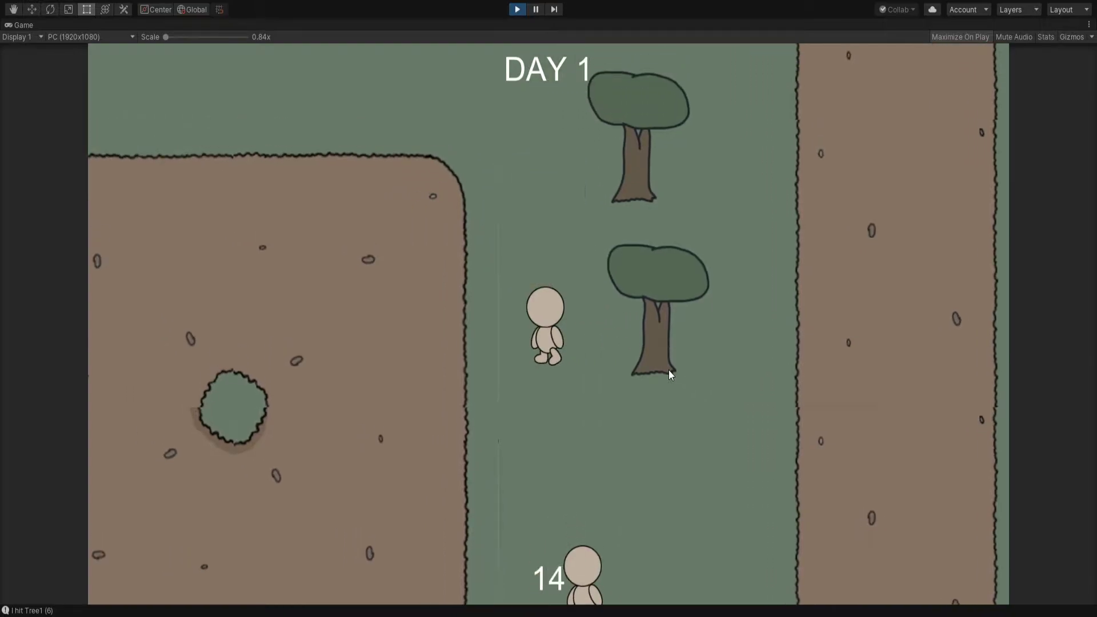
{"action": "key", "text": "Right"}
{"action": "key", "text": "e"}
{"action": "key", "text": "Up"}
{"action": "key", "text": "e"}
{"action": "key", "text": "Down"}
{"action": "key", "text": "Left"}
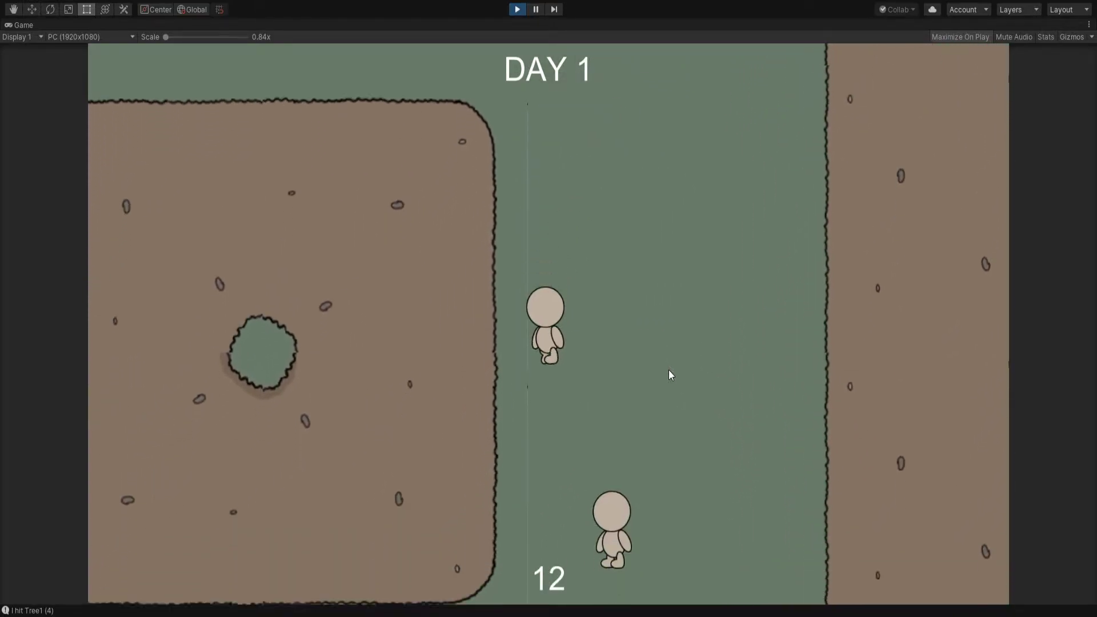
Talk to the NPC below the clearing twice, stepping away in between, and continue through both dialogues.
{"action": "key", "text": "e"}
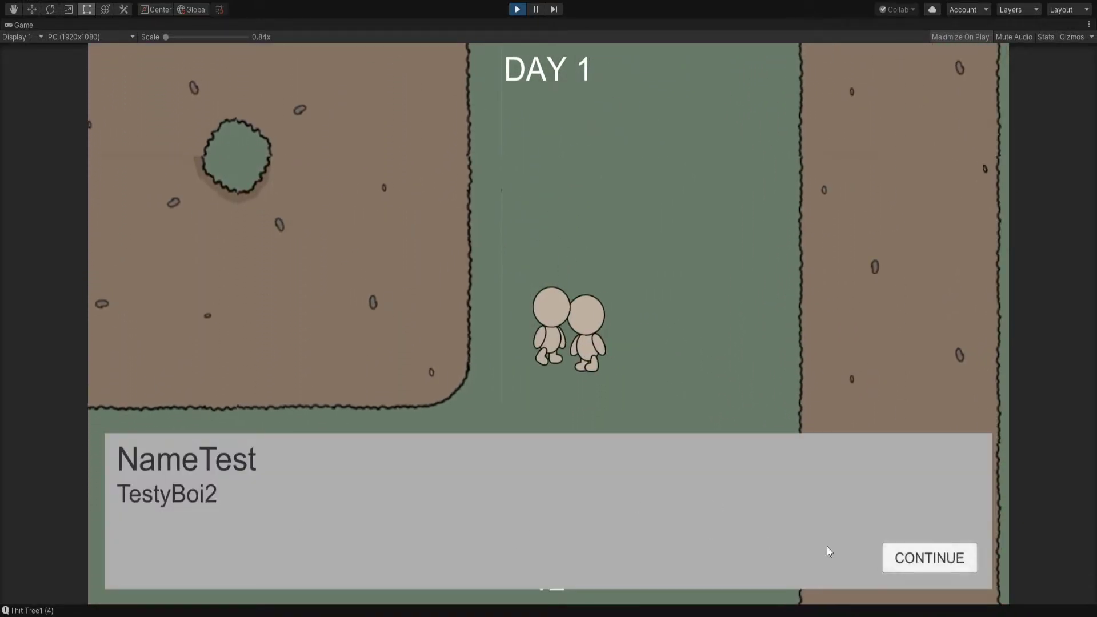
{"action": "left_click", "coordinate": [916, 557]}
{"action": "key", "text": "a"}
{"action": "key", "text": "d"}
{"action": "key", "text": "e"}
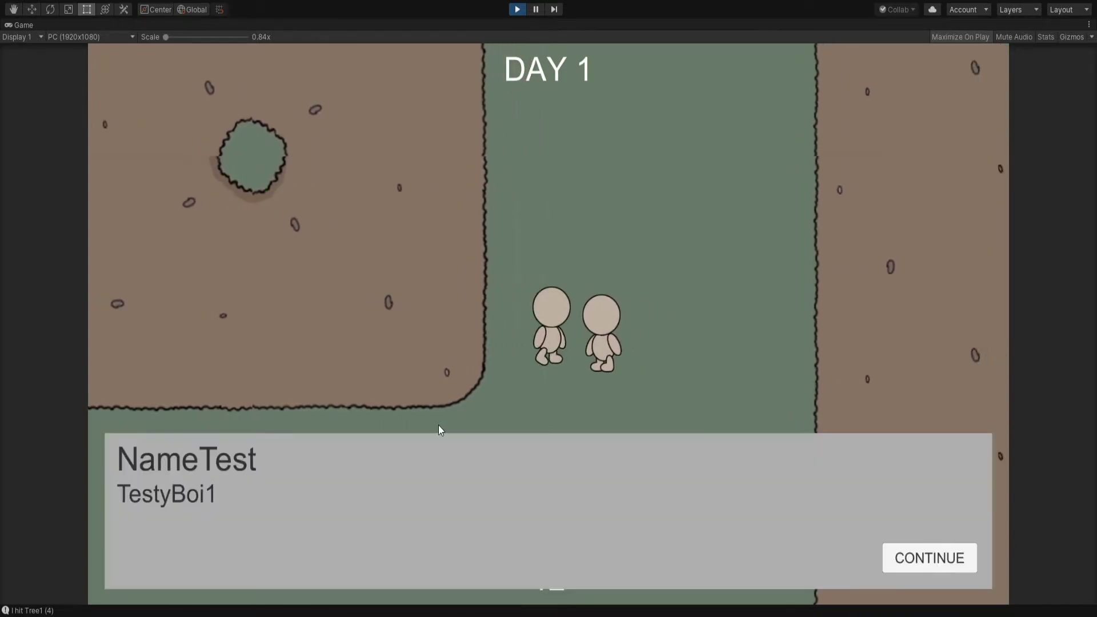
{"action": "left_click", "coordinate": [918, 561]}
{"action": "left_click", "coordinate": [918, 562]}
{"action": "left_click", "coordinate": [920, 563]}
Walk the player away from the NPC onto the brown clearing beside its small green patch.
{"action": "key", "text": "Left"}
{"action": "key", "text": "Up"}
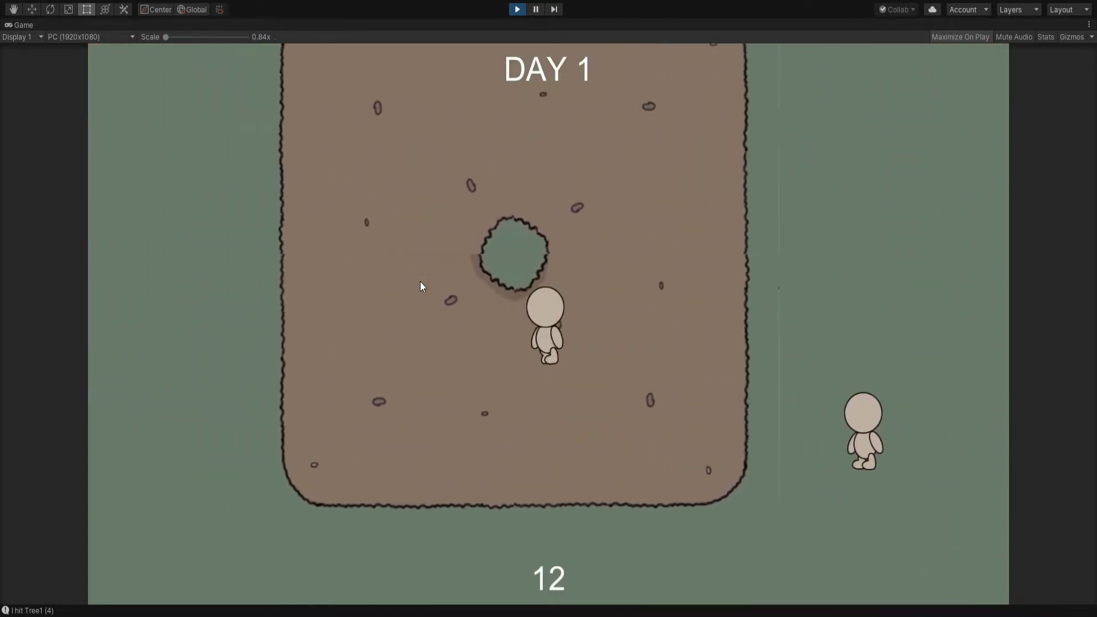
{"action": "key", "text": "Up"}
{"action": "key", "text": "Down"}
{"action": "key", "text": "Left"}
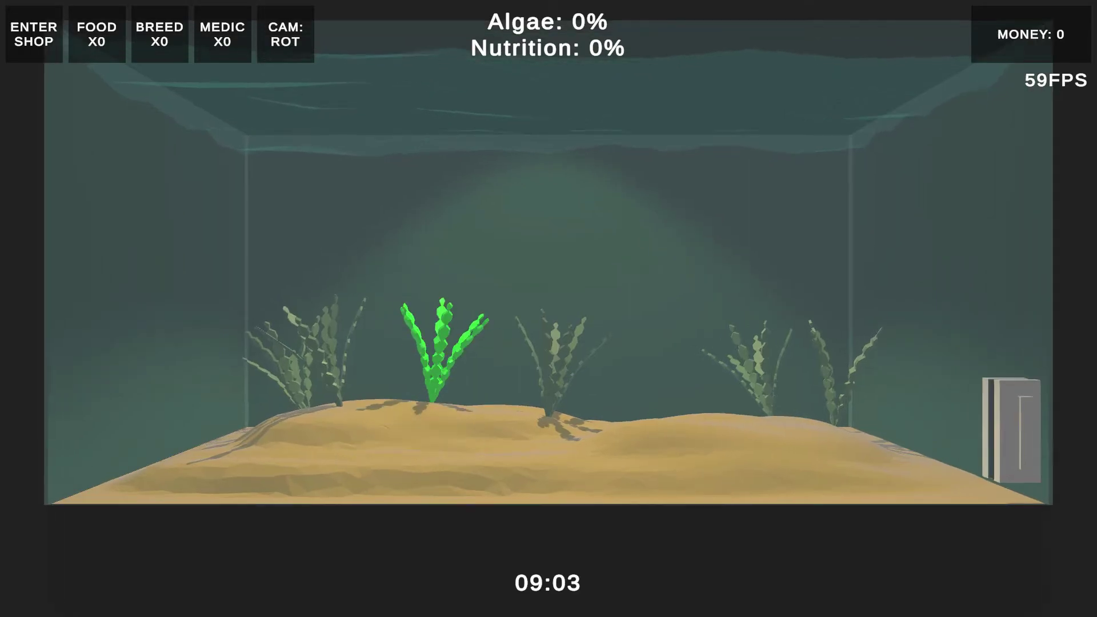
Place the highlighted green plant on the aquarium's sand beside the middle plant.
{"action": "key", "text": "Return"}
{"action": "key", "text": "Return"}
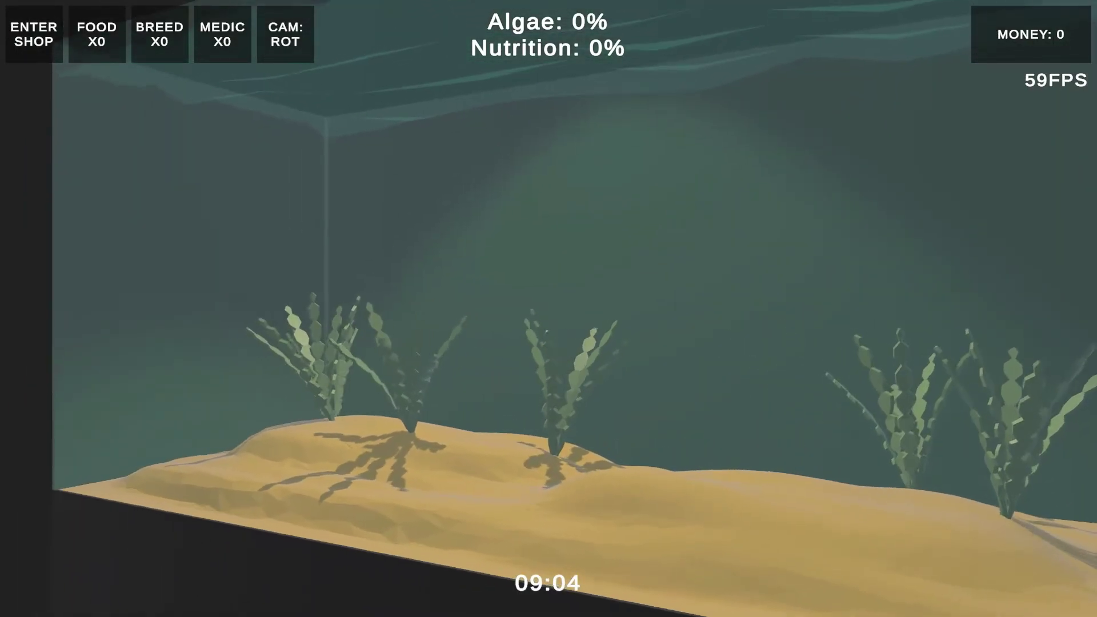
{"action": "key", "text": "Return"}
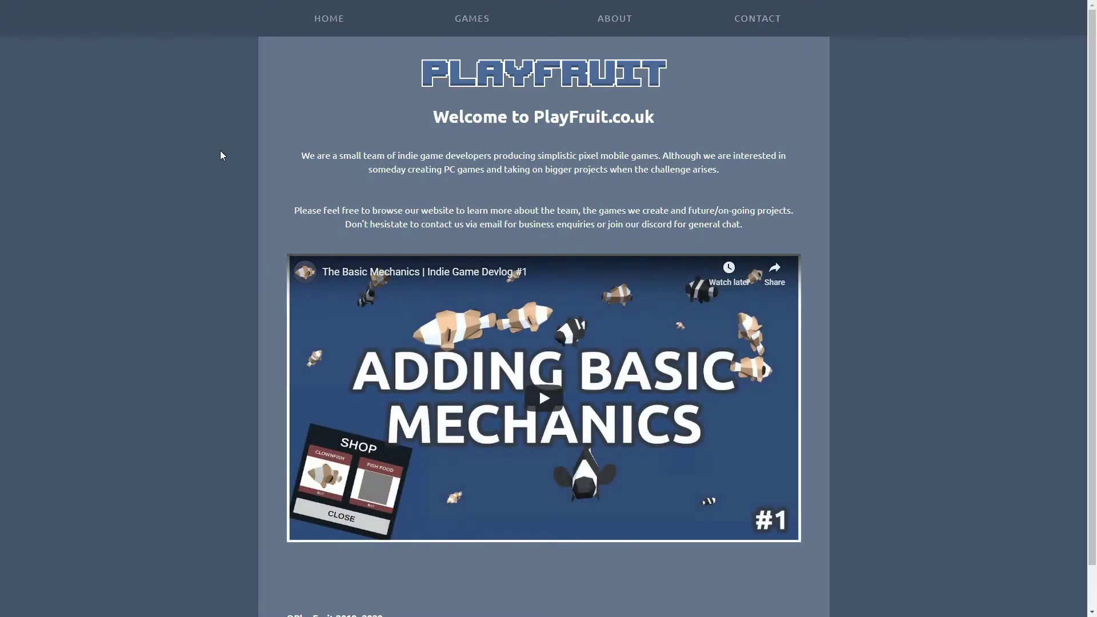
Browse the dark-themed PlayFruit site's home page and look through its Our Games list.
{"action": "scroll", "coordinate": [221, 150], "scroll_direction": "down", "scroll_amount": 1}
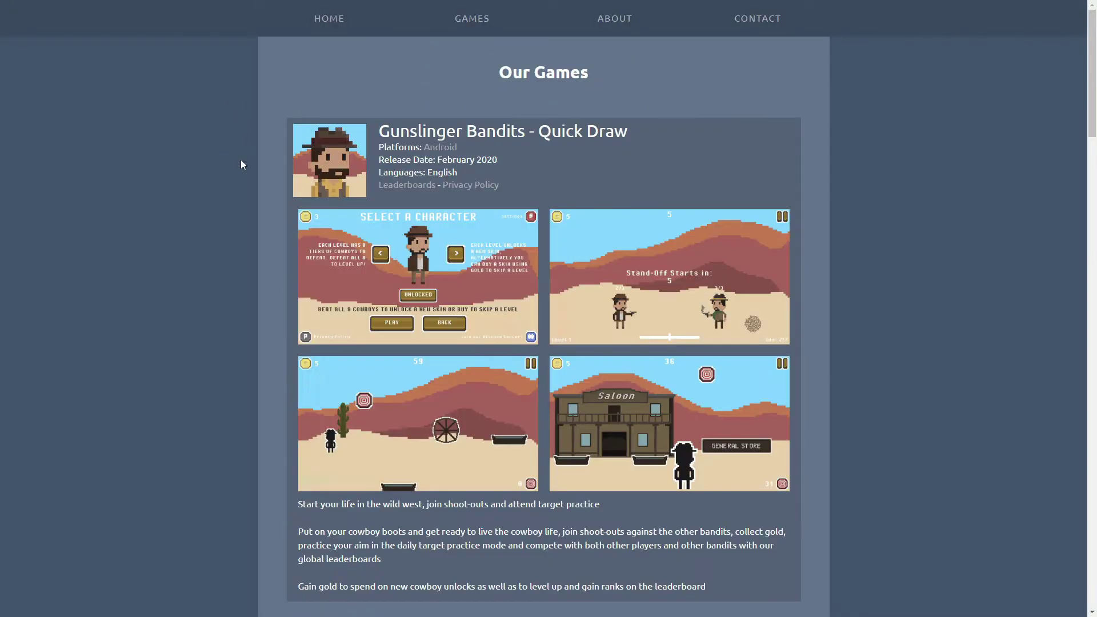
{"action": "scroll", "coordinate": [215, 191], "scroll_direction": "down", "scroll_amount": 4}
{"action": "scroll", "coordinate": [215, 190], "scroll_direction": "down", "scroll_amount": 20}
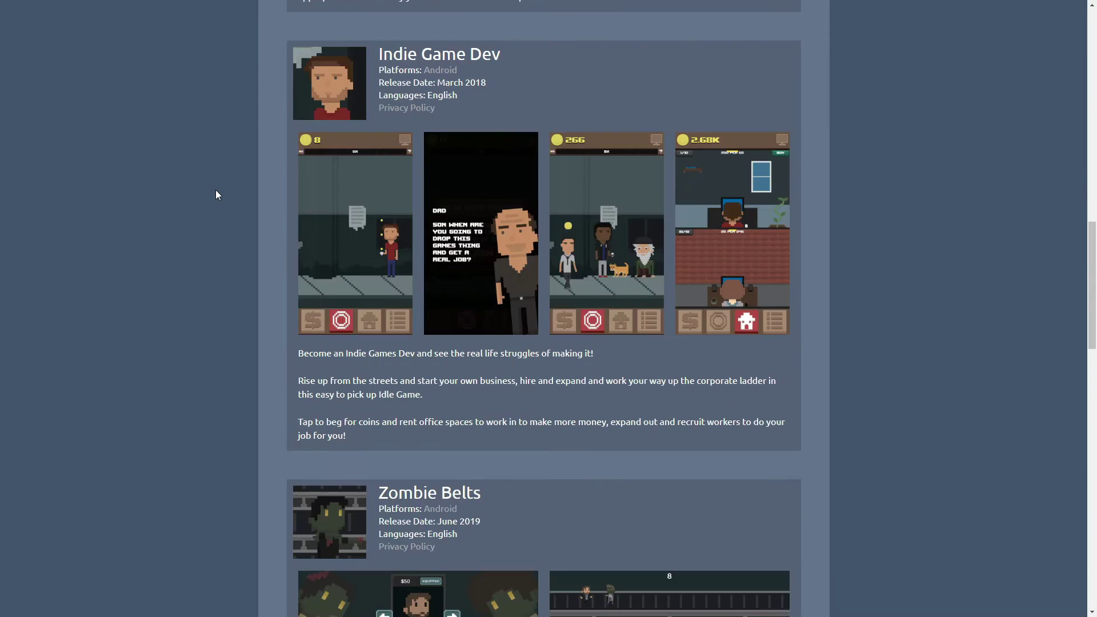
{"action": "scroll", "coordinate": [186, 132], "scroll_direction": "down", "scroll_amount": 2}
{"action": "key", "text": "Home"}
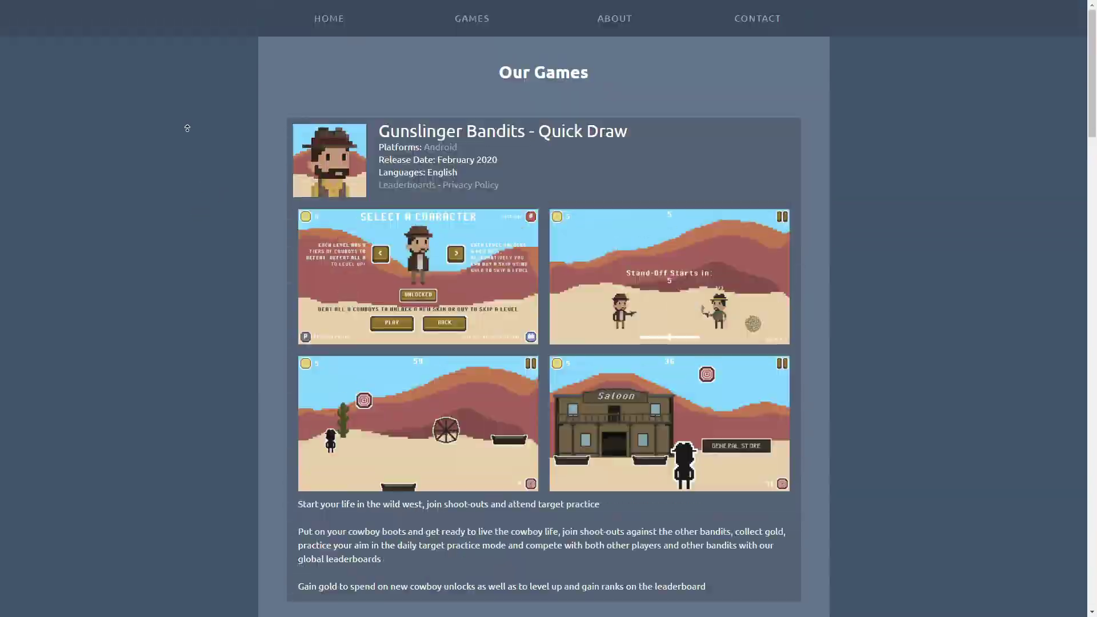
Read the team profiles on the site's About Us page and open the contact page.
{"action": "left_click", "coordinate": [616, 23]}
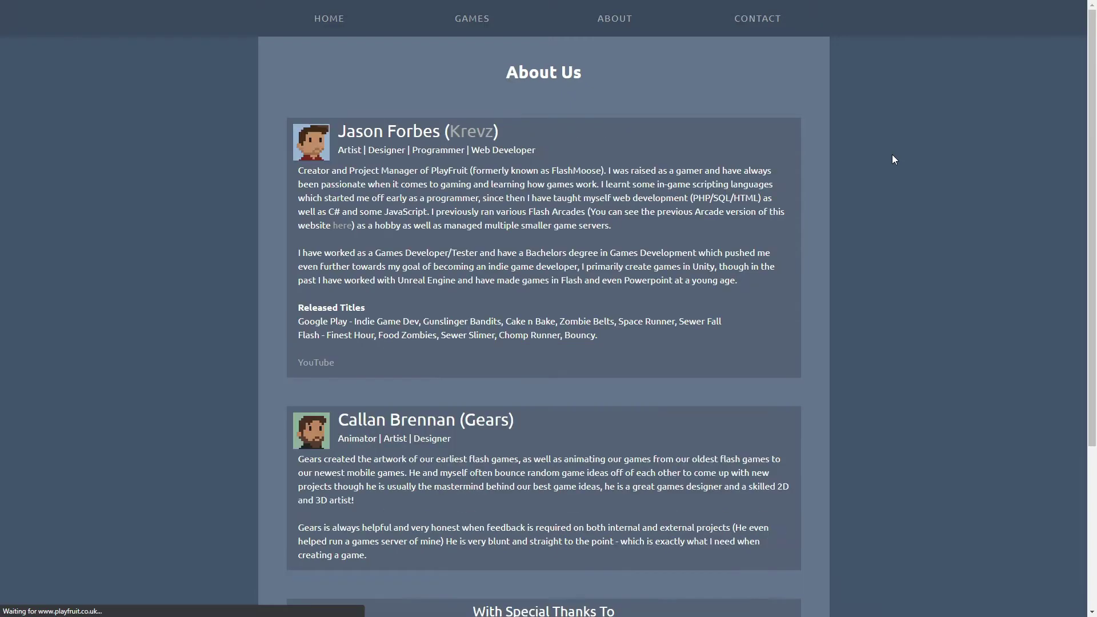
{"action": "scroll", "coordinate": [894, 155], "scroll_direction": "down", "scroll_amount": 4}
{"action": "key", "text": "Home"}
{"action": "left_click", "coordinate": [763, 23]}
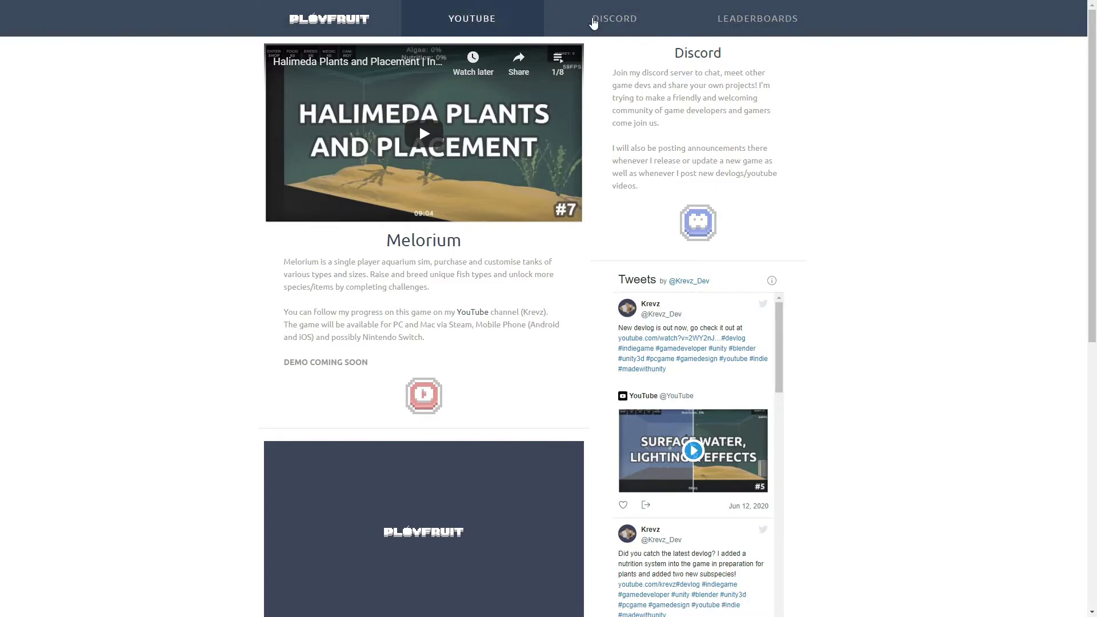
Look over the redesigned PlayFruit home page, including Melorium, the tweets feed, Indie Game Dev and Other Games.
{"action": "scroll", "coordinate": [852, 206], "scroll_direction": "down", "scroll_amount": 1}
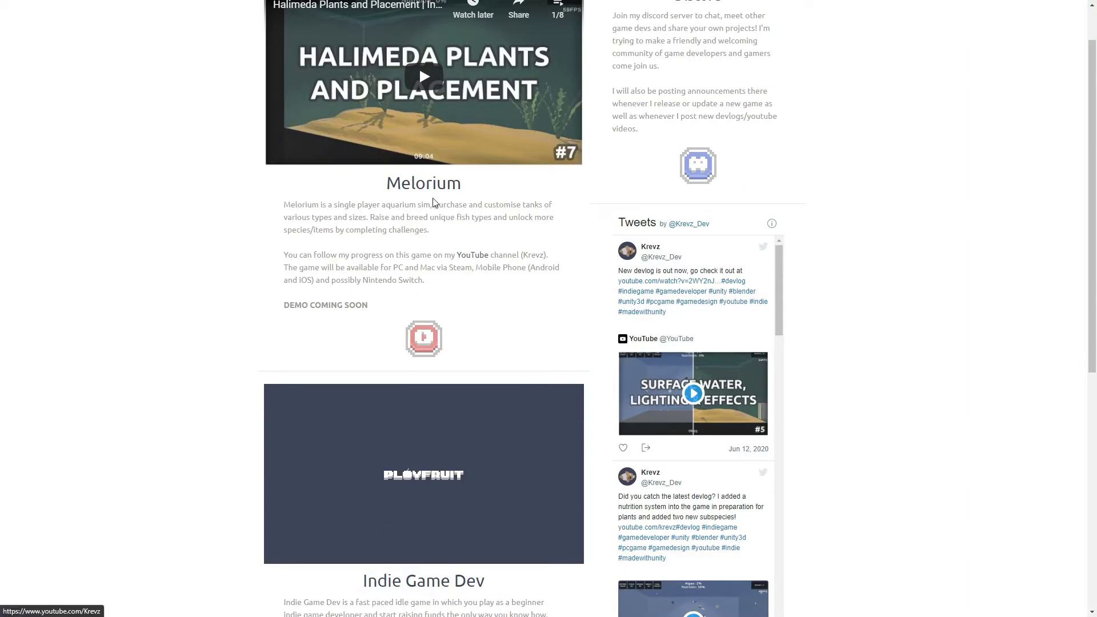
{"action": "scroll", "coordinate": [432, 203], "scroll_direction": "down", "scroll_amount": 2}
{"action": "scroll", "coordinate": [681, 248], "scroll_direction": "down", "scroll_amount": 12}
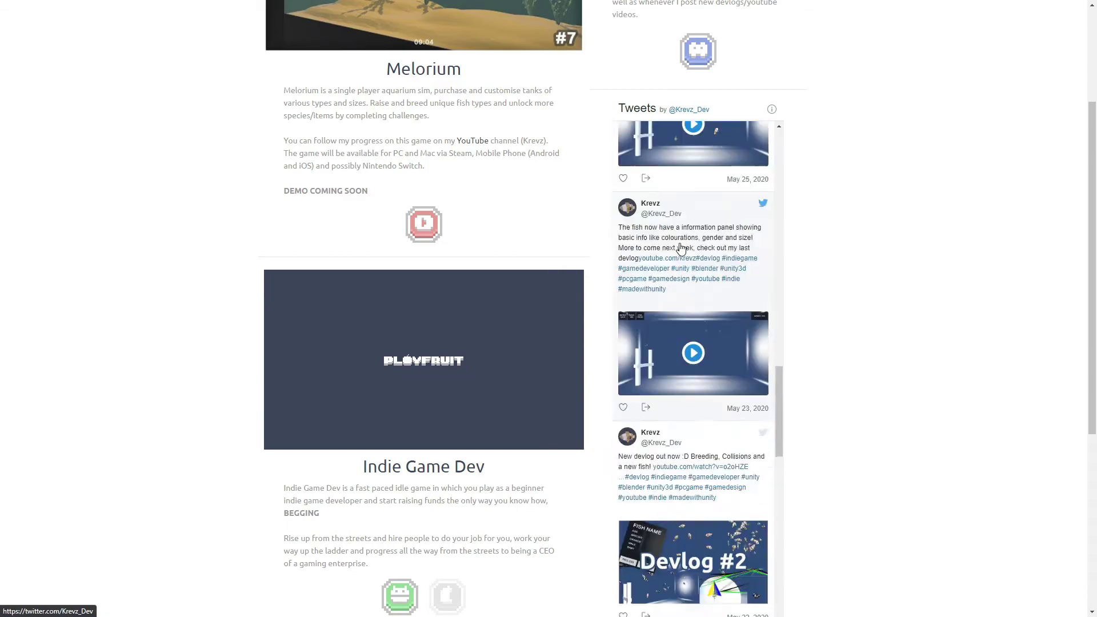
{"action": "scroll", "coordinate": [681, 248], "scroll_direction": "up", "scroll_amount": 10}
{"action": "scroll", "coordinate": [811, 194], "scroll_direction": "down", "scroll_amount": 5}
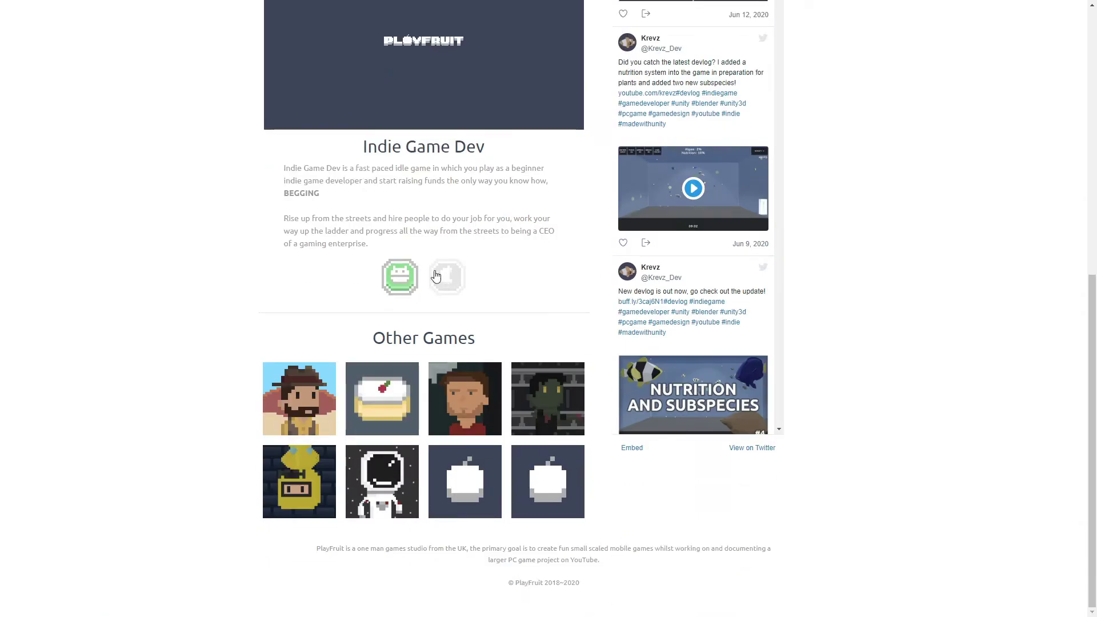
{"action": "scroll", "coordinate": [242, 361], "scroll_direction": "up", "scroll_amount": 8}
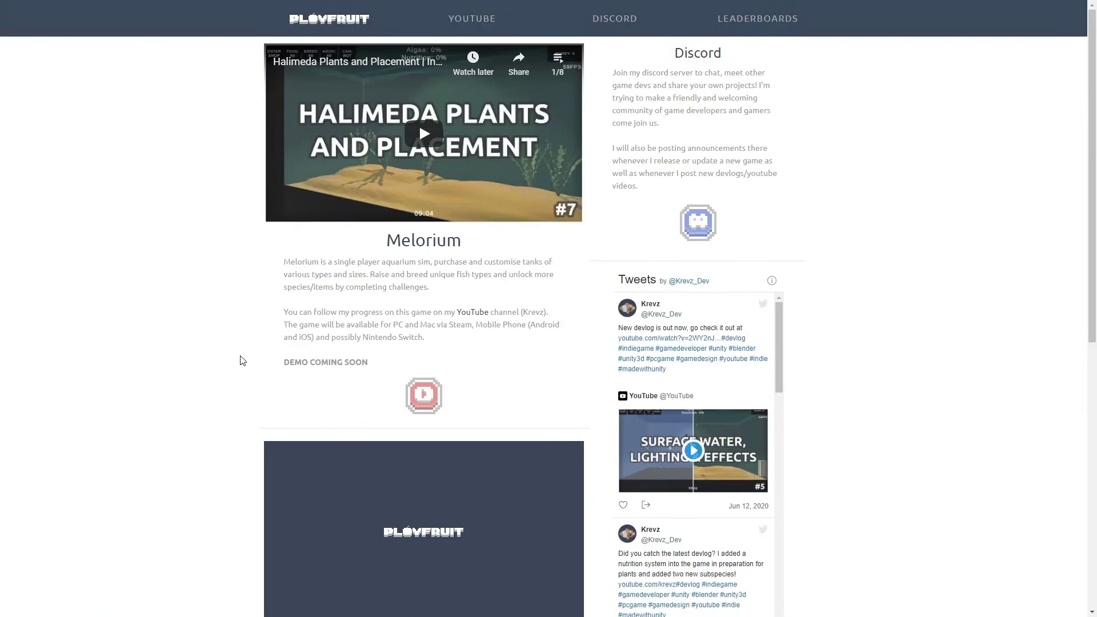
Open the leaderboards overview and look through the full Gunslinger Bandits Quick Draw leaderboard.
{"action": "left_click", "coordinate": [757, 19]}
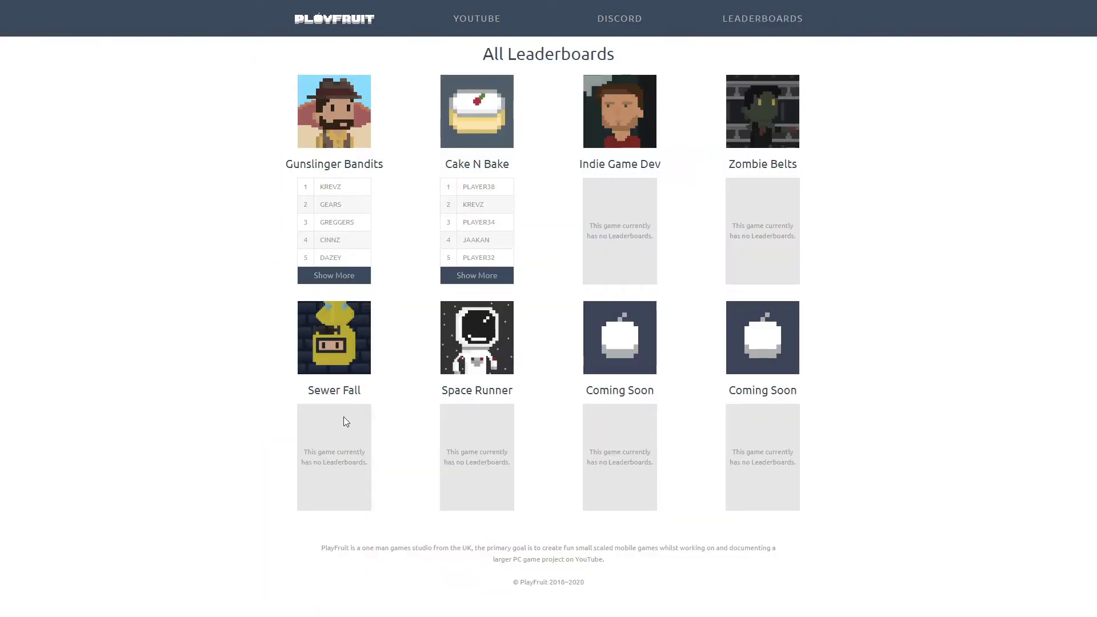
{"action": "left_click", "coordinate": [336, 279]}
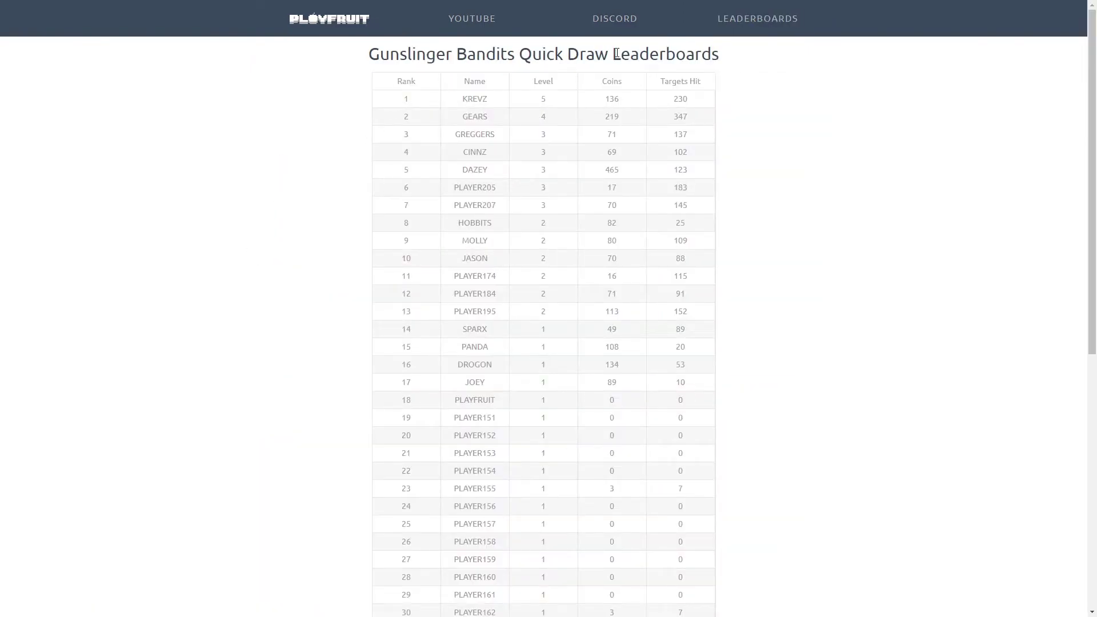
{"action": "scroll", "coordinate": [309, 345], "scroll_direction": "down", "scroll_amount": 10}
{"action": "scroll", "coordinate": [303, 343], "scroll_direction": "up", "scroll_amount": 10}
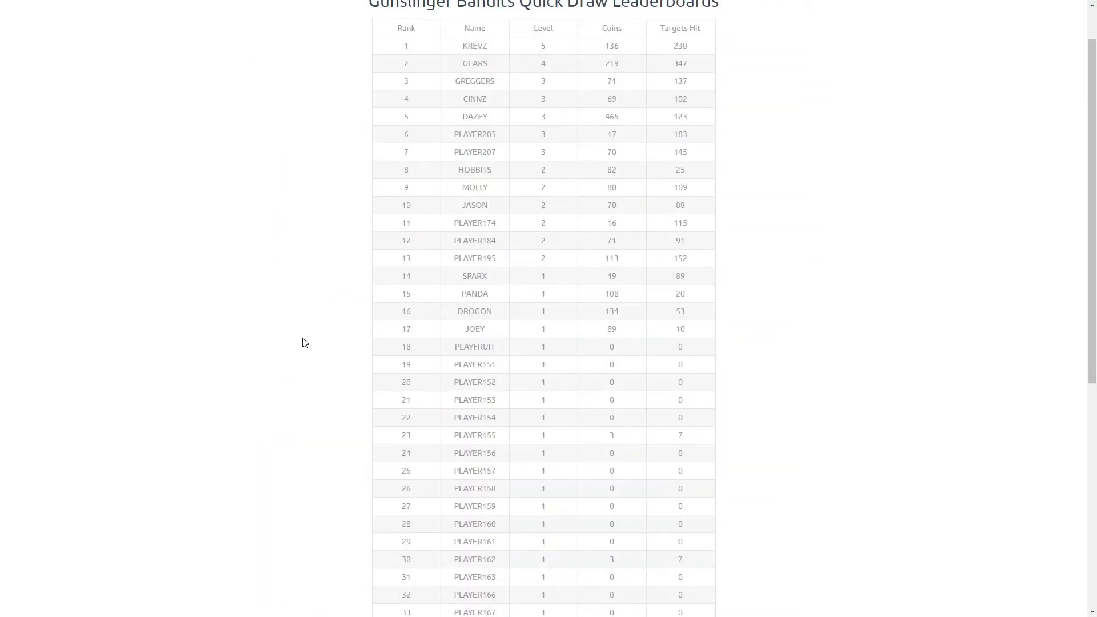
Return to the overview of all leaderboards, look through it and go back to the PlayFruit home page.
{"action": "key", "text": "alt+Left"}
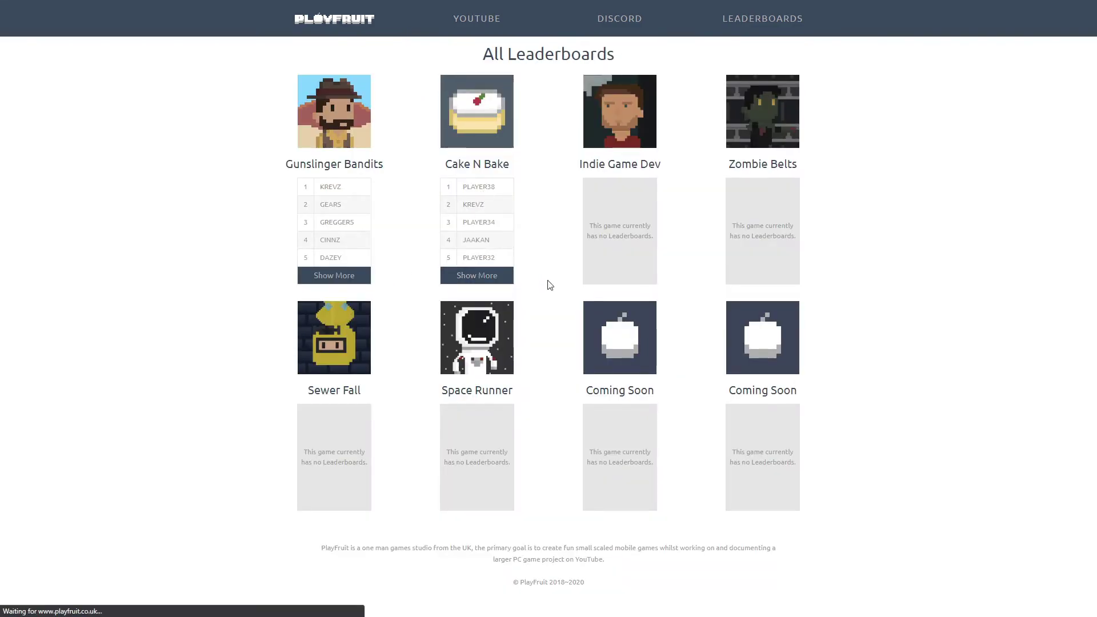
{"action": "scroll", "coordinate": [454, 341], "scroll_direction": "down", "scroll_amount": 8}
{"action": "scroll", "coordinate": [455, 342], "scroll_direction": "up", "scroll_amount": 8}
{"action": "left_click", "coordinate": [330, 19]}
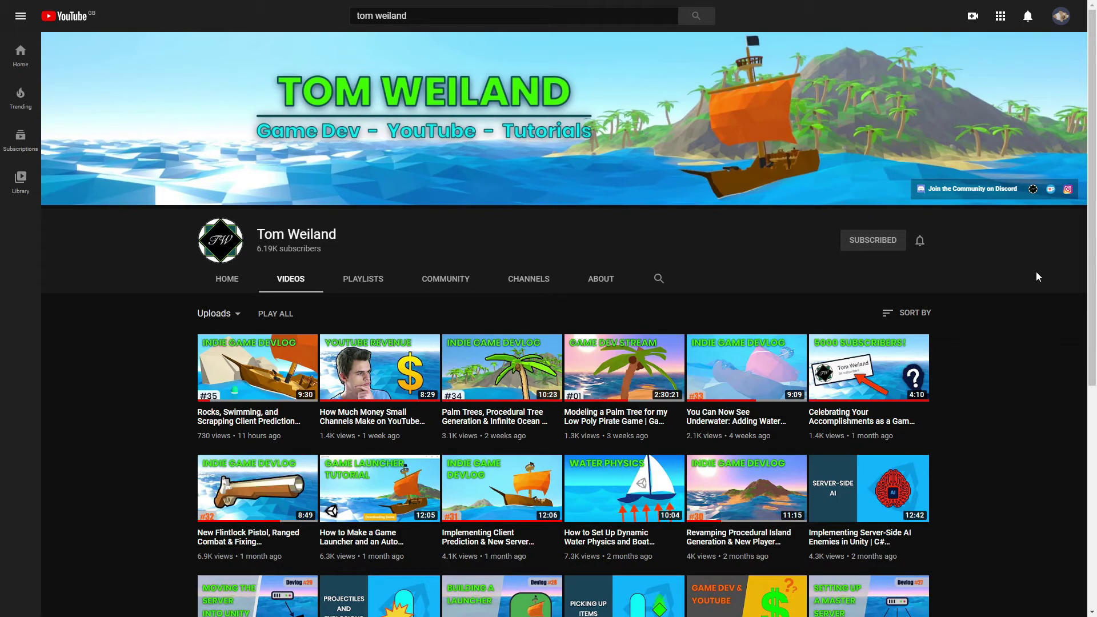
Switch to YouTube and browse the pirate game developer's uploaded videos from the newest to the oldest.
{"action": "scroll", "coordinate": [1010, 276], "scroll_direction": "down", "scroll_amount": 4}
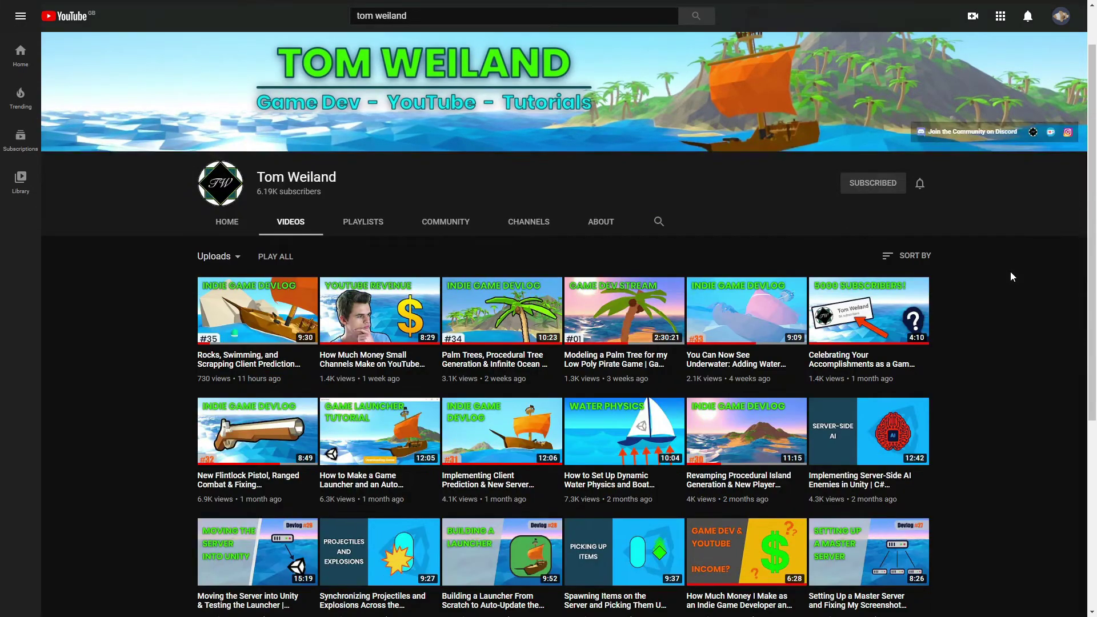
{"action": "scroll", "coordinate": [1010, 277], "scroll_direction": "down", "scroll_amount": 1}
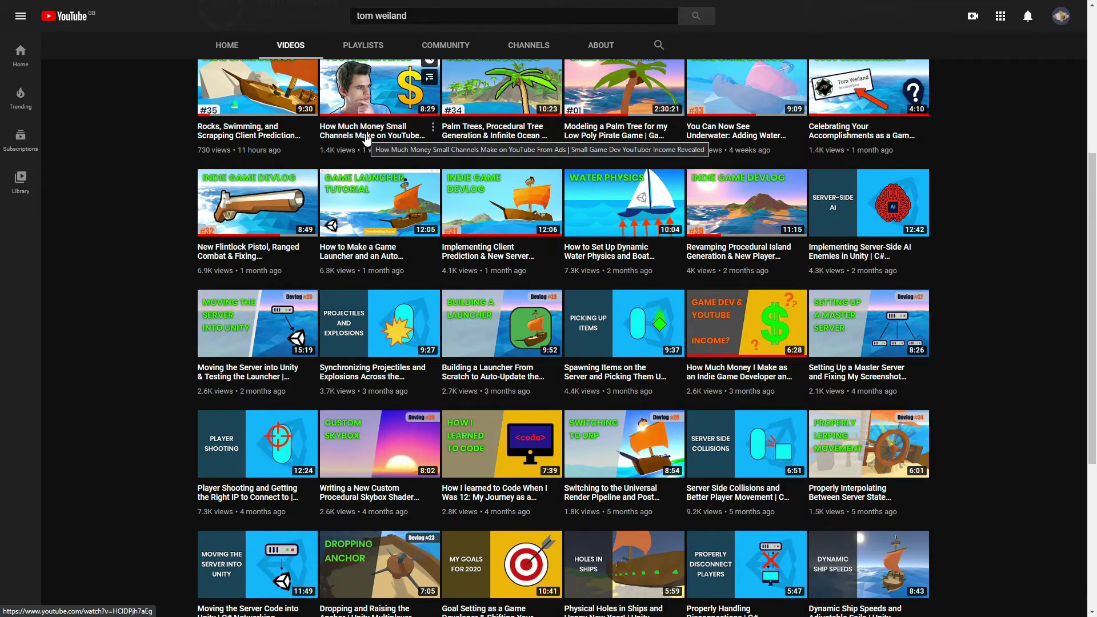
{"action": "scroll", "coordinate": [150, 305], "scroll_direction": "down", "scroll_amount": 5}
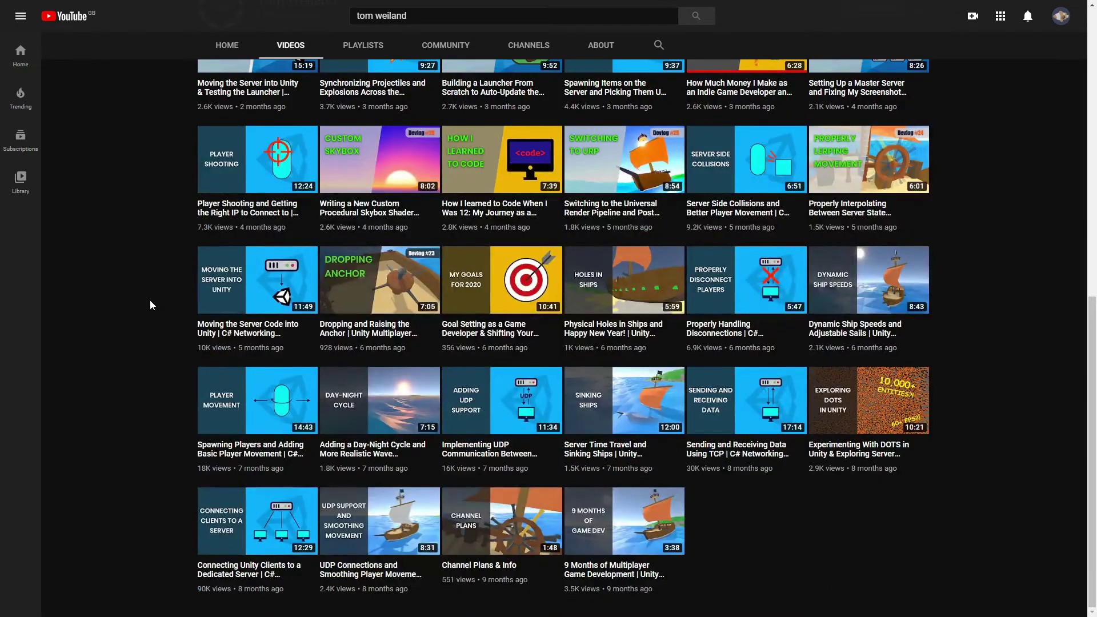
{"action": "scroll", "coordinate": [149, 300], "scroll_direction": "up", "scroll_amount": 10}
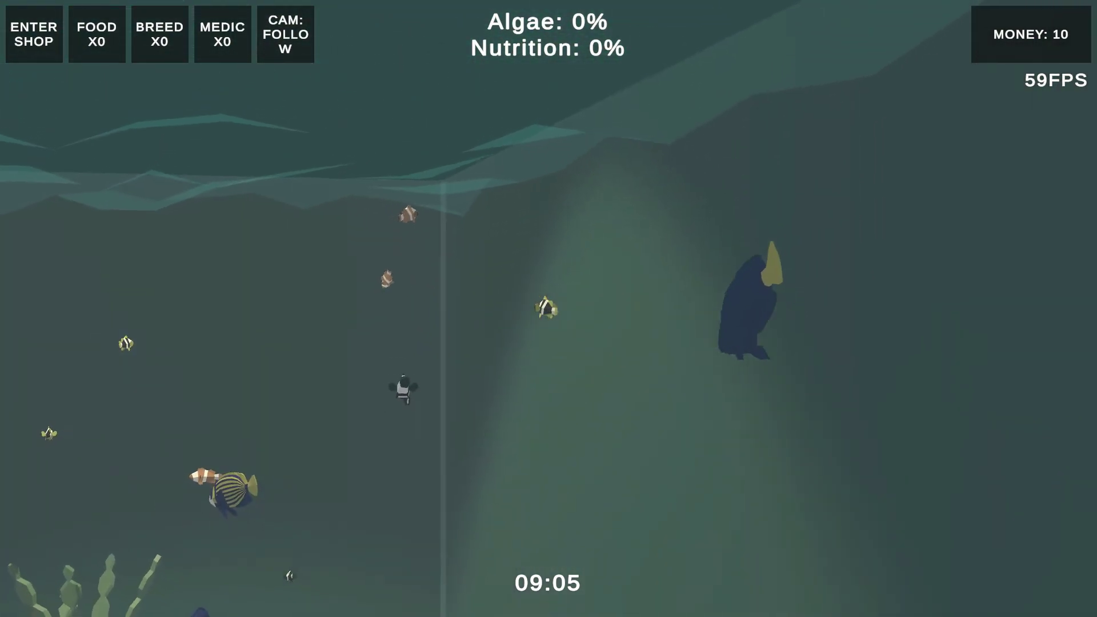
Switch to the aquarium game and change its camera mode to the front view.
{"action": "key", "text": "c"}
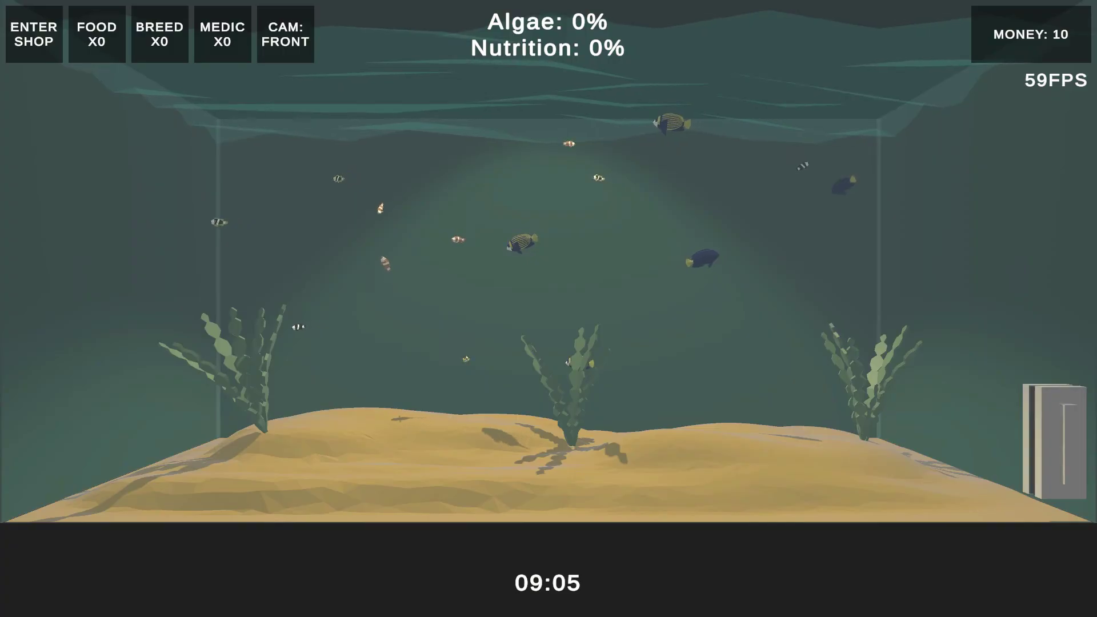